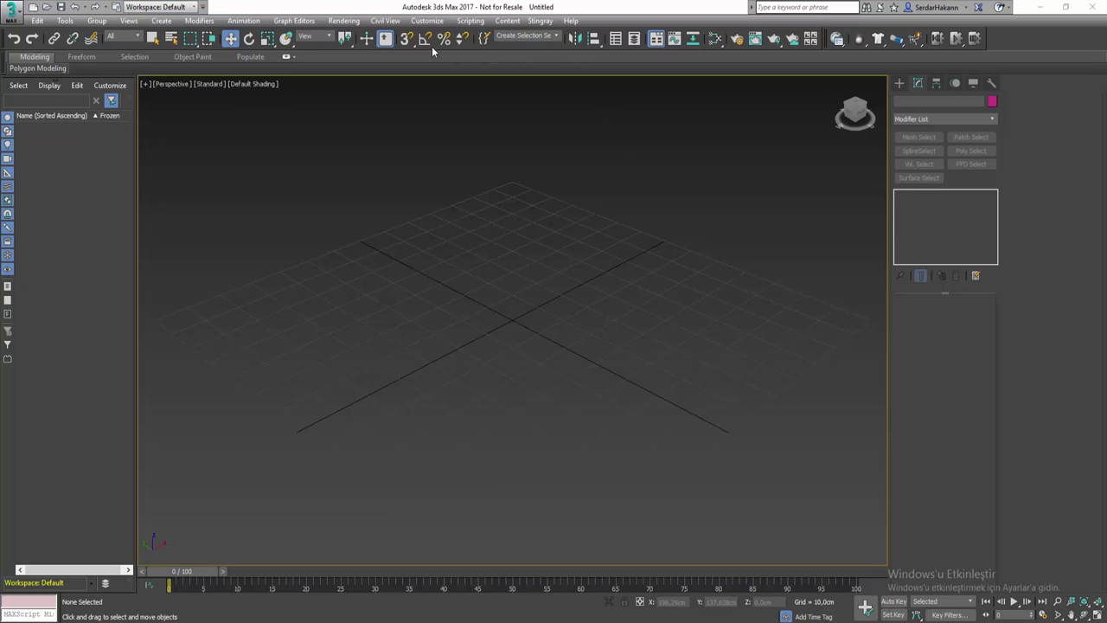
- Open the Max Creation Graph editor from the Scripting menu, cancelling the file browser
{"action": "left_click", "coordinate": [471, 20]}
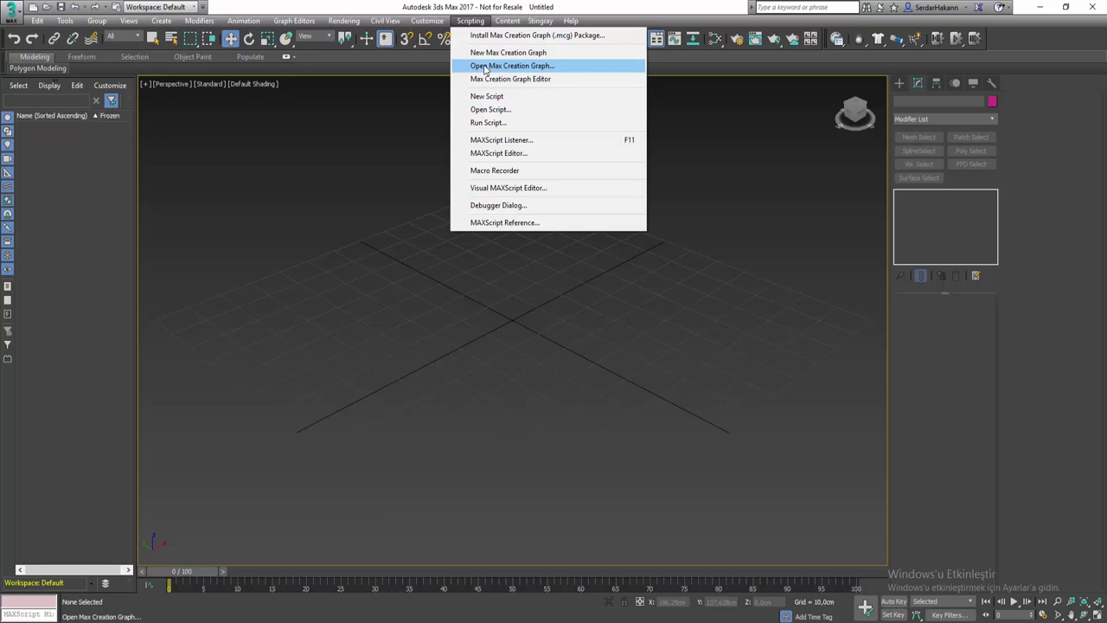
{"action": "left_click", "coordinate": [485, 65]}
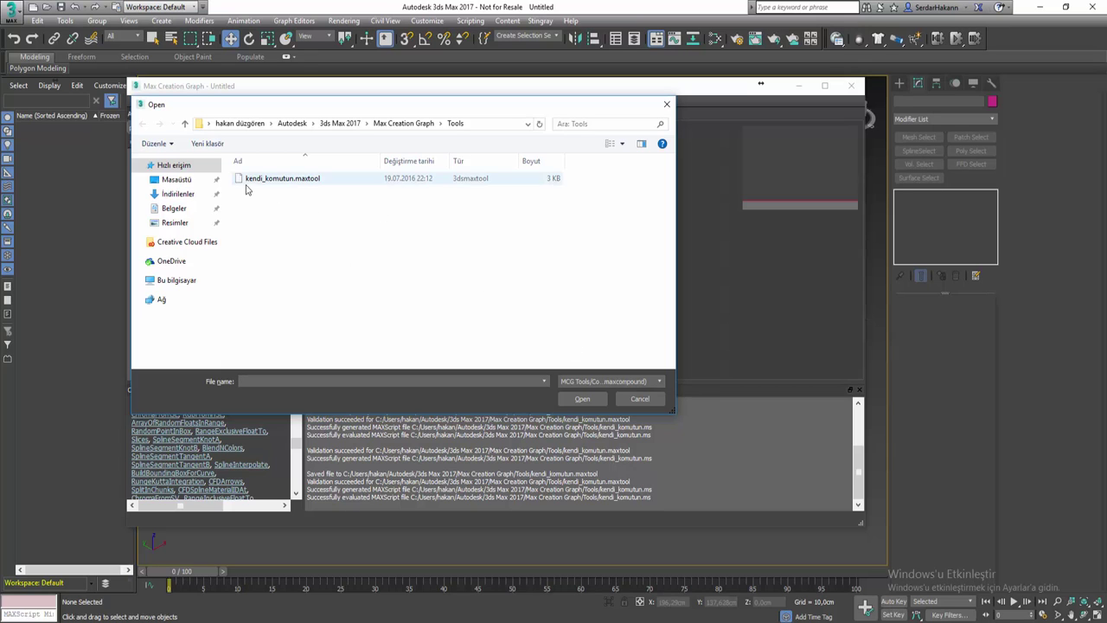
{"action": "left_click", "coordinate": [640, 400]}
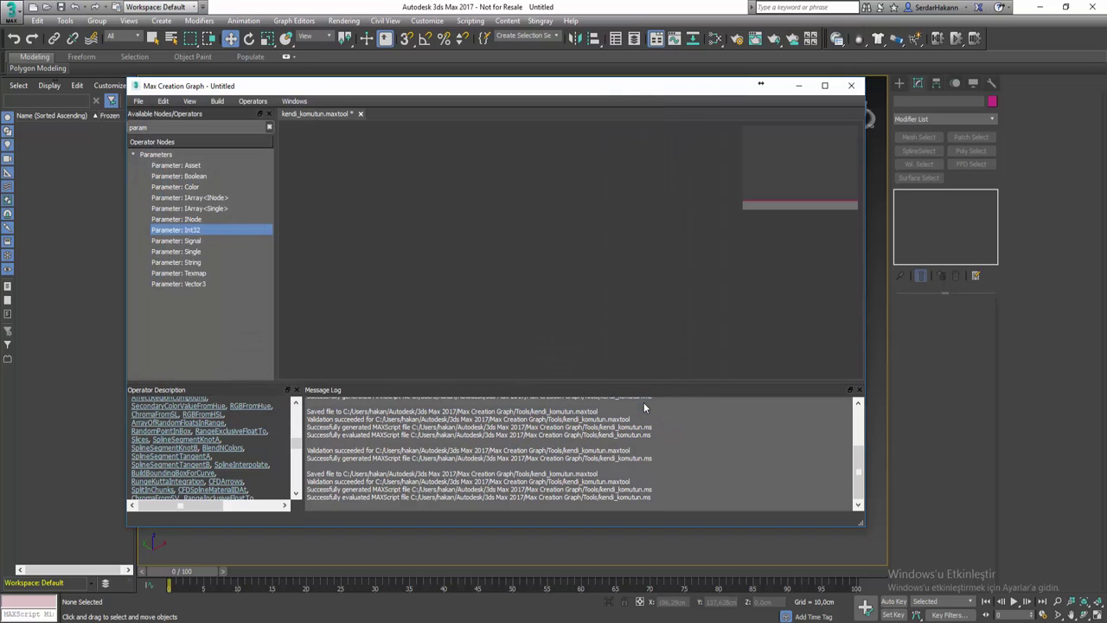
- Maximize the graph editor and clear 'param' from the operator search field
{"action": "double_click", "coordinate": [416, 90]}
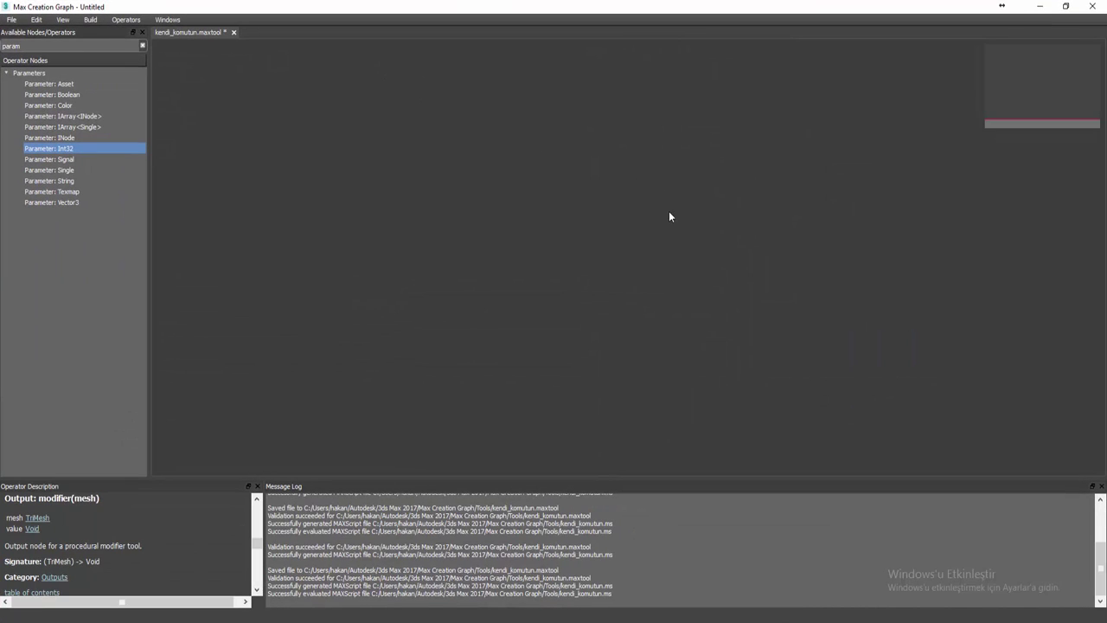
{"action": "middle_click_drag", "start_coordinate": [682, 217], "coordinate": [689, 407]}
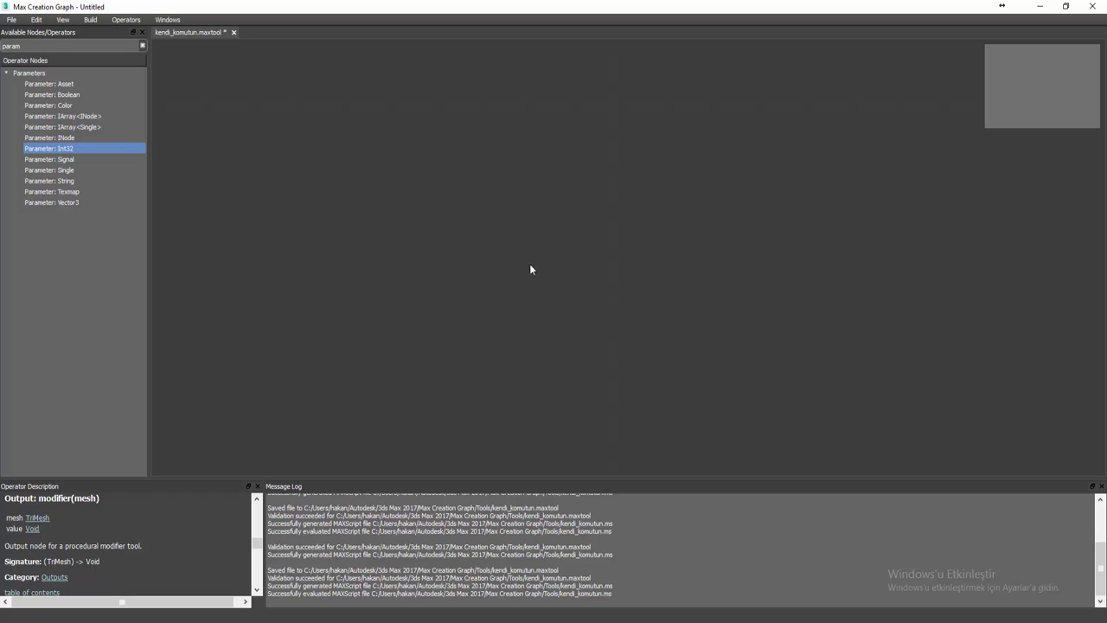
{"action": "double_click", "coordinate": [43, 44]}
{"action": "key", "text": "BackSpace"}
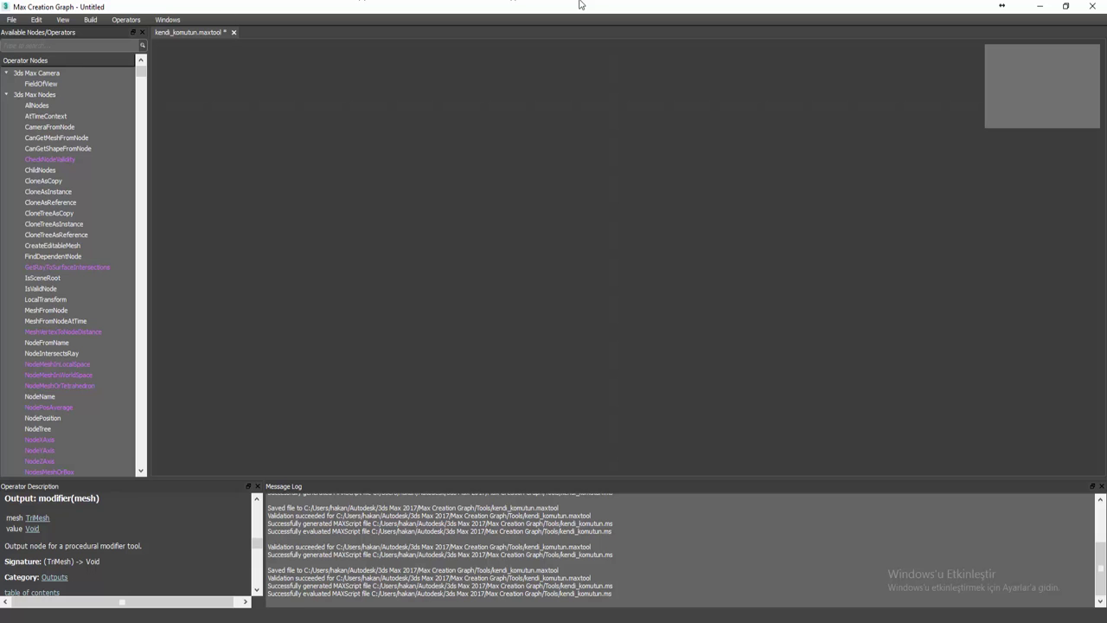
- Draw a 29 × 31.6 × 37 cm box named Box001, then restore the graph editor
{"action": "left_click", "coordinate": [1040, 6]}
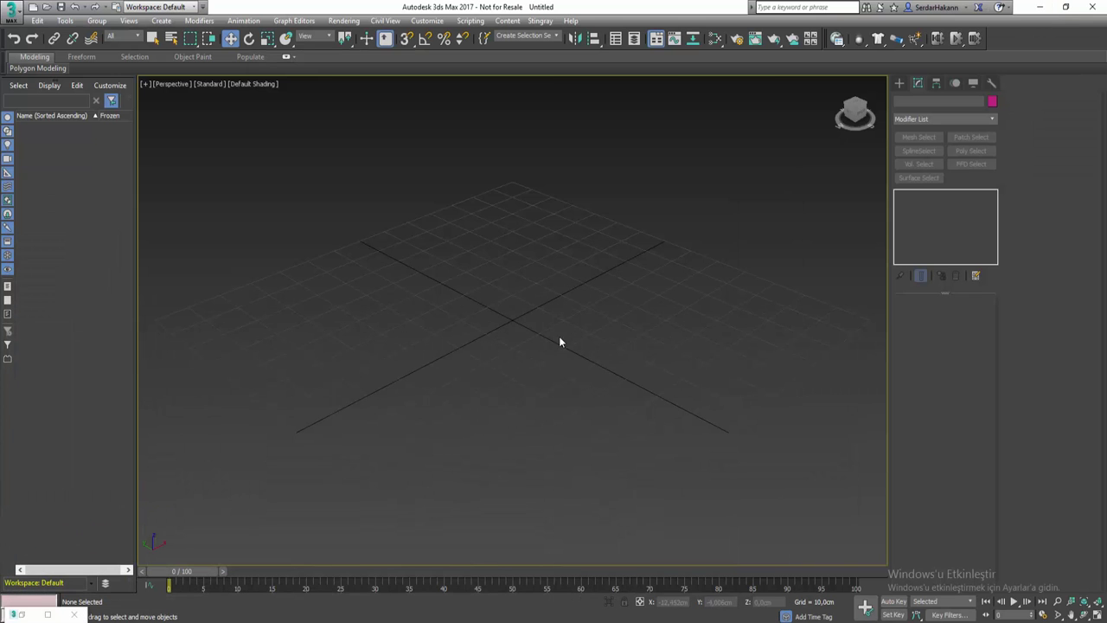
{"action": "left_click", "coordinate": [899, 84]}
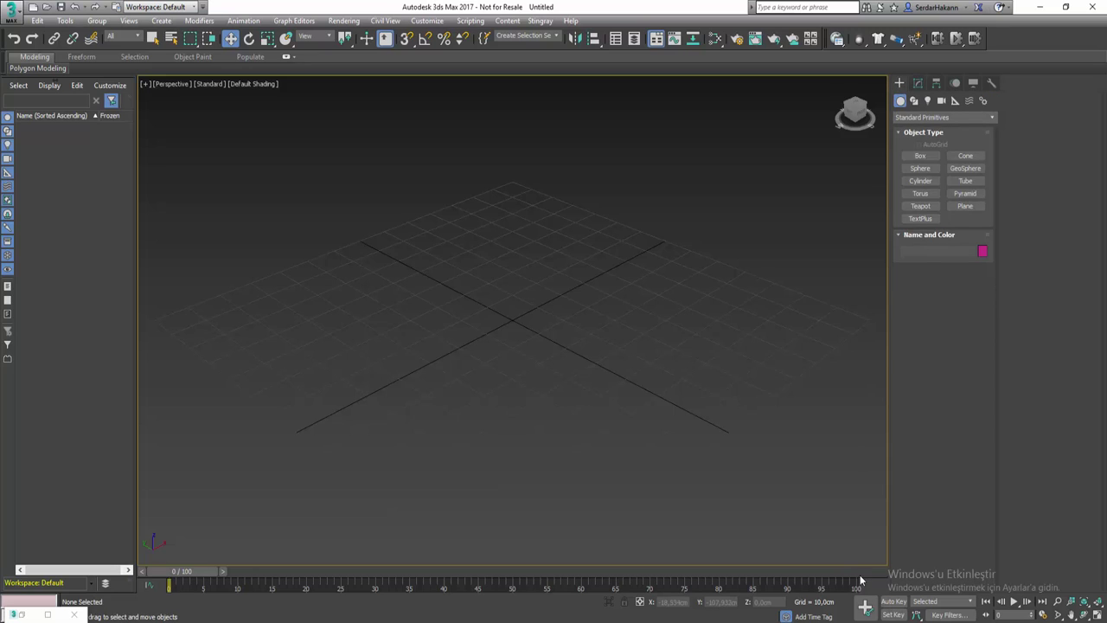
{"action": "left_click", "coordinate": [921, 157]}
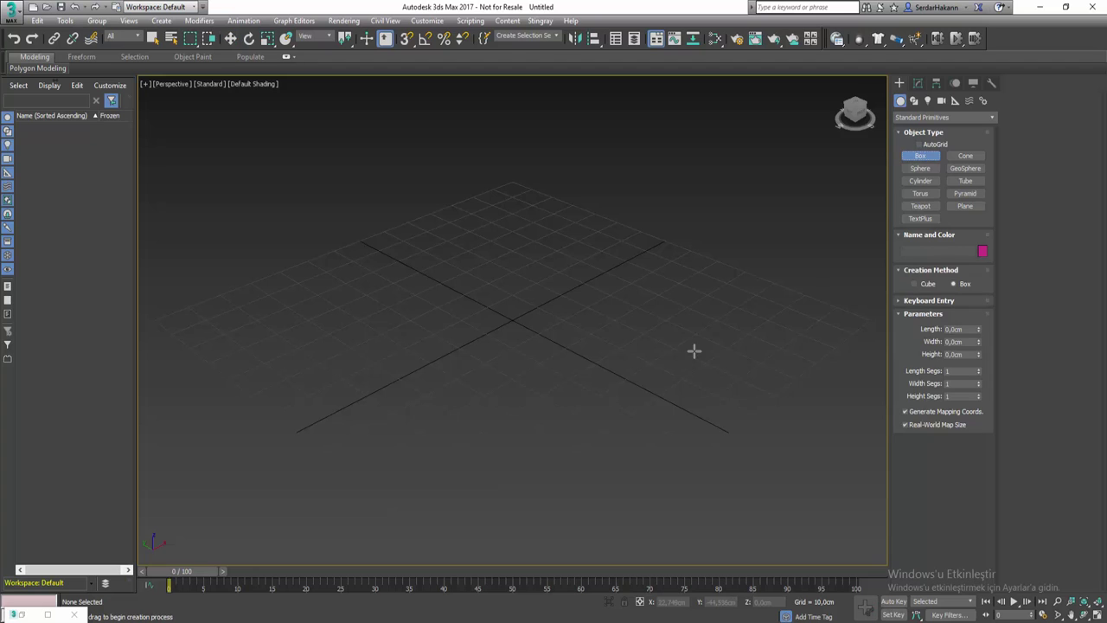
{"action": "mouse_move", "coordinate": [534, 297]}
{"action": "left_mouse_down"}
{"action": "mouse_move", "coordinate": [496, 381]}
{"action": "mouse_move", "coordinate": [530, 379]}
{"action": "left_mouse_up"}
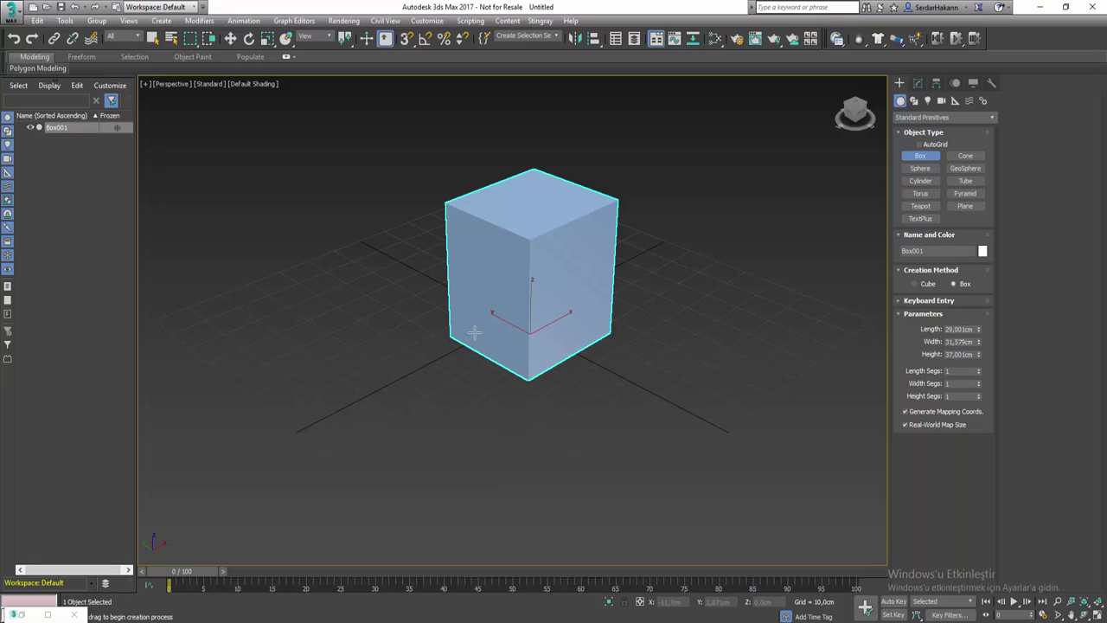
{"action": "key", "text": "w"}
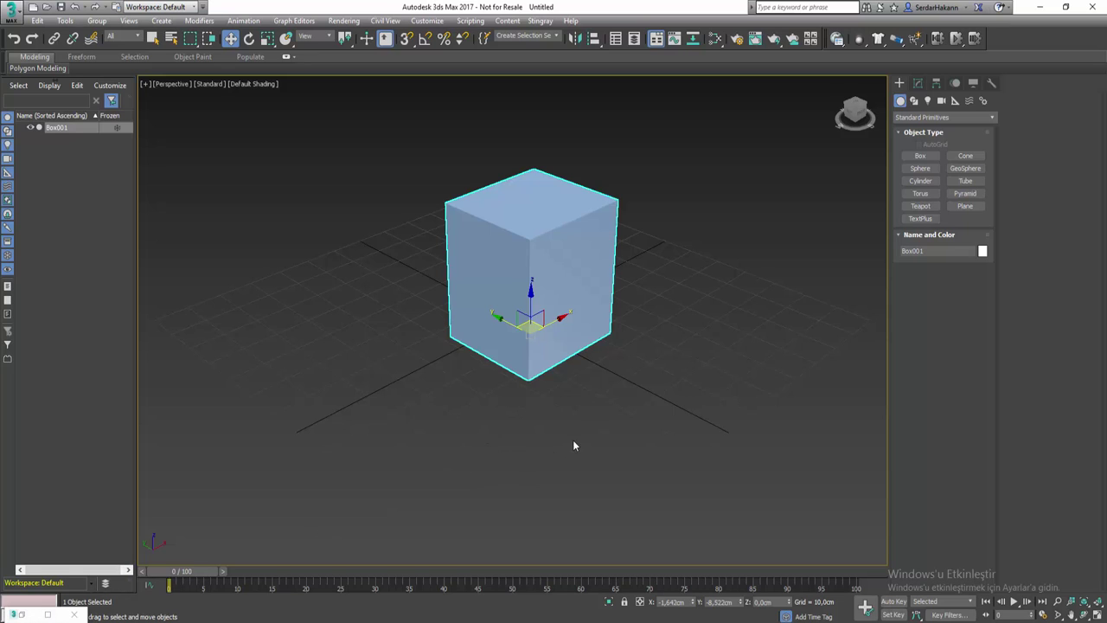
{"action": "left_click", "coordinate": [918, 83]}
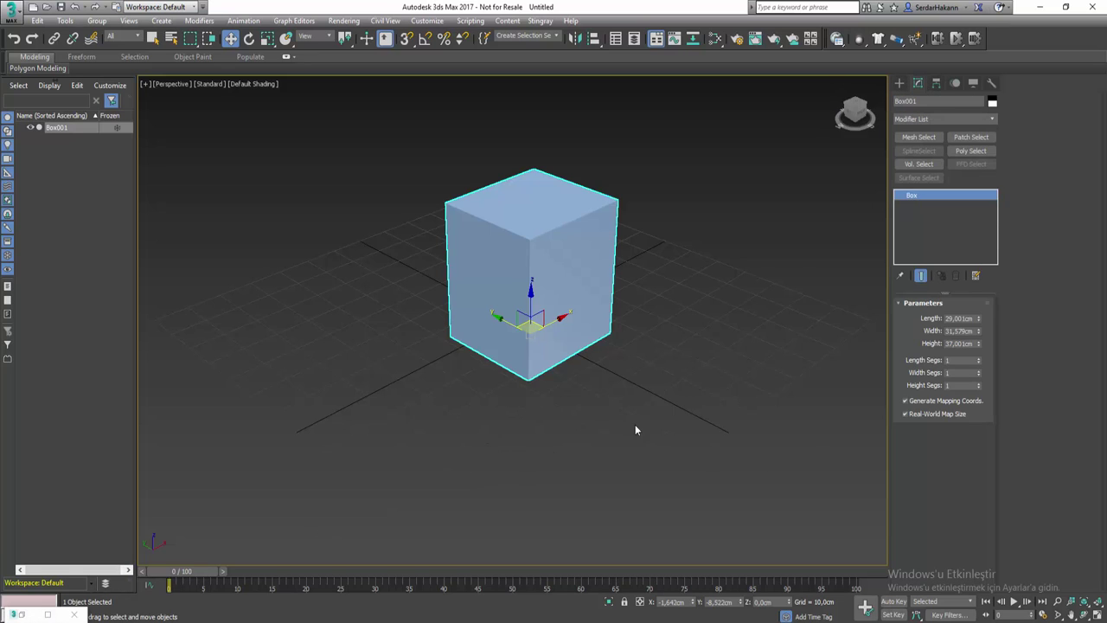
{"action": "left_click", "coordinate": [24, 616]}
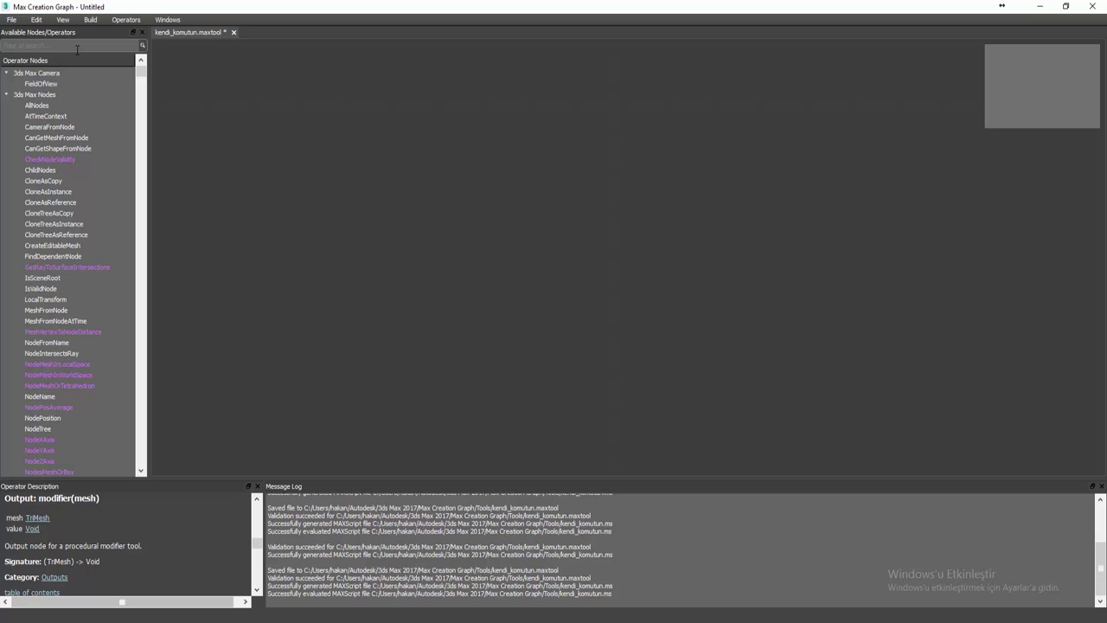
- Add a CloneAndTransformMesh node to the graph
{"action": "type", "text": "clone"}
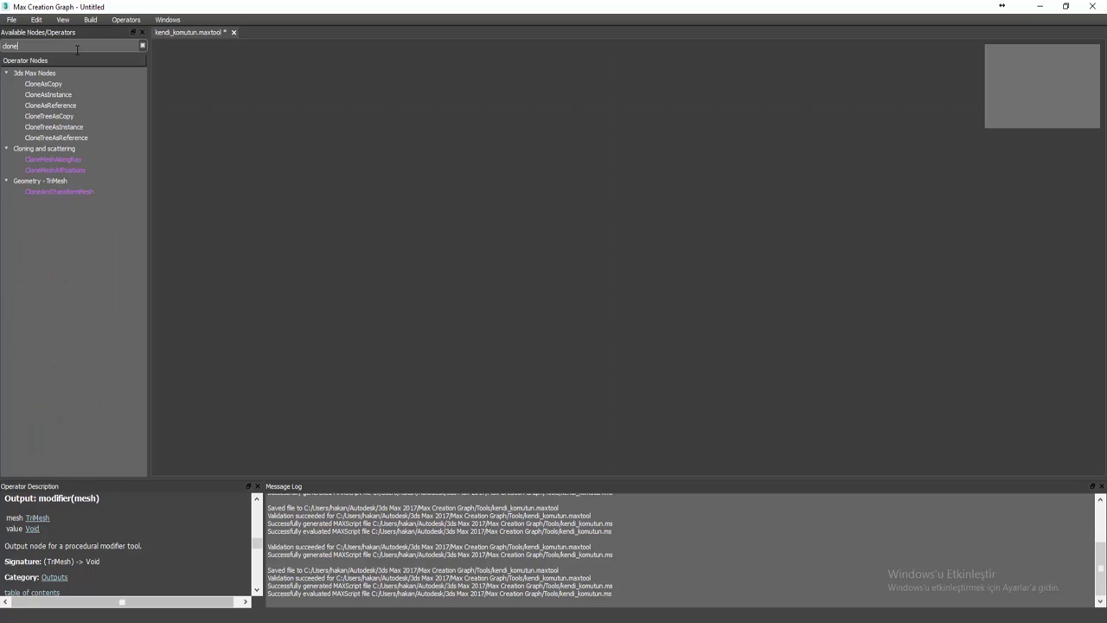
{"action": "left_click", "coordinate": [82, 193]}
{"action": "double_click", "coordinate": [81, 193]}
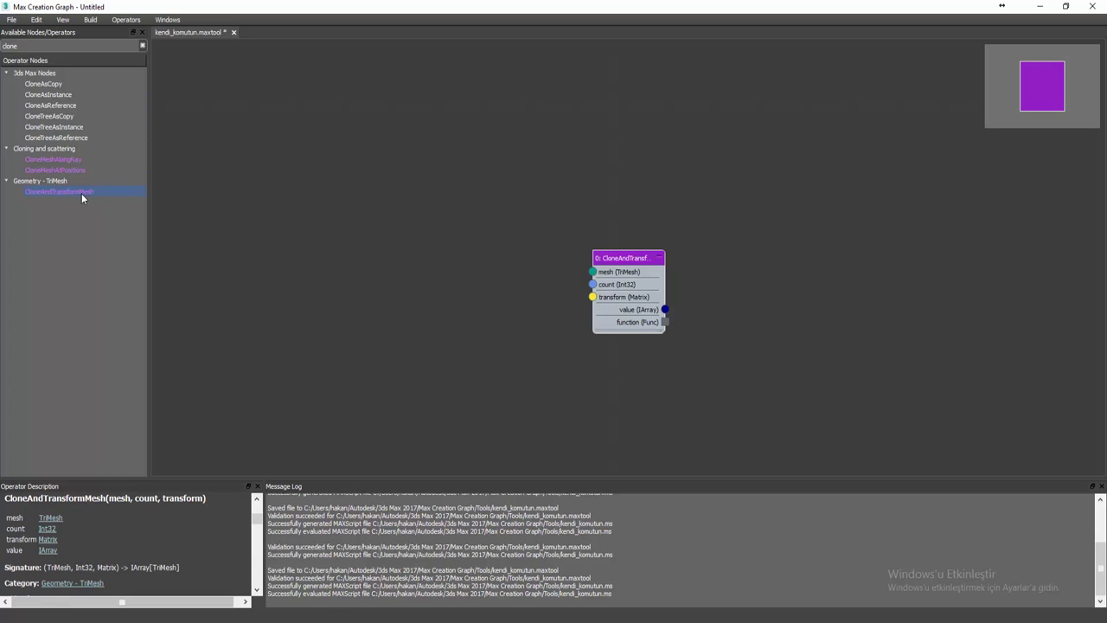
{"action": "left_click_drag", "start_coordinate": [611, 251], "coordinate": [582, 182]}
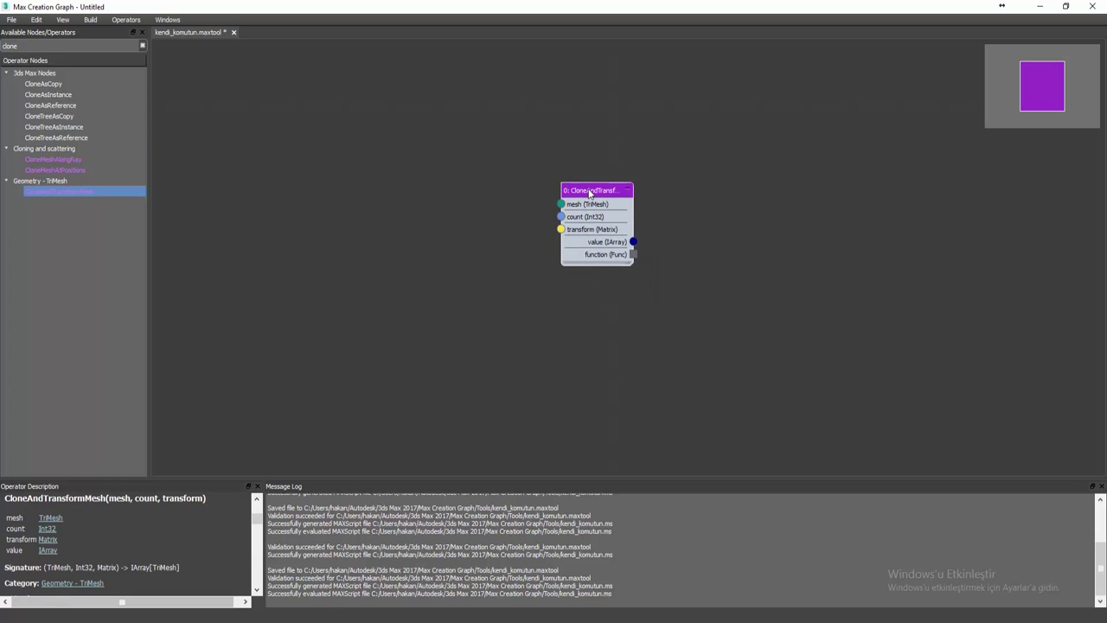
- Add a Modifier: TriMesh node and wire its value into the clone node's mesh input
{"action": "double_click", "coordinate": [23, 48]}
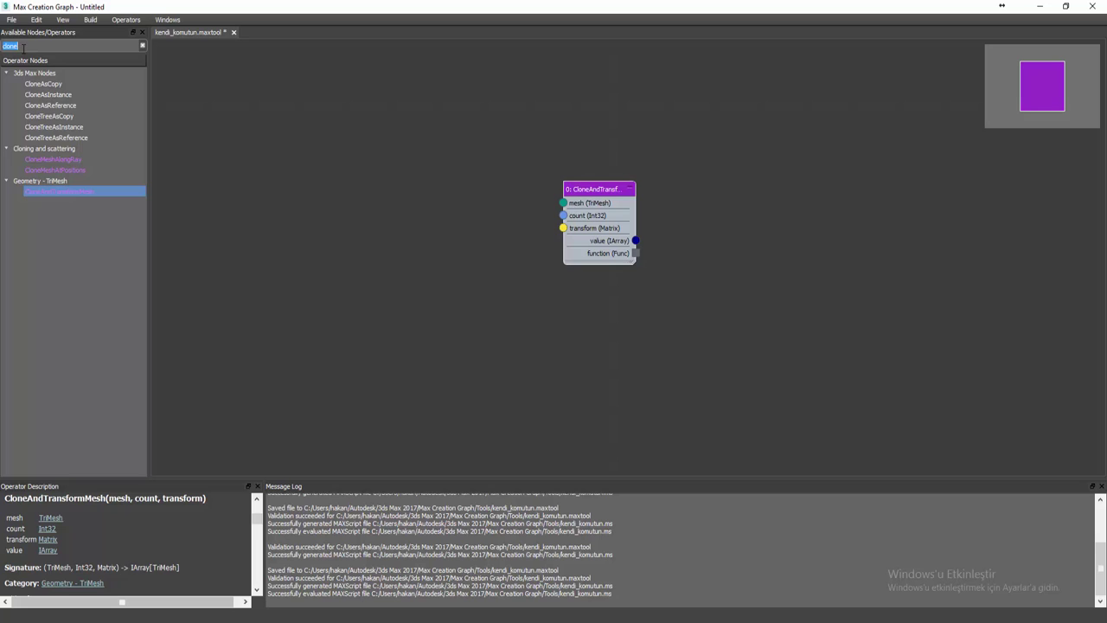
{"action": "type", "text": "modifier"}
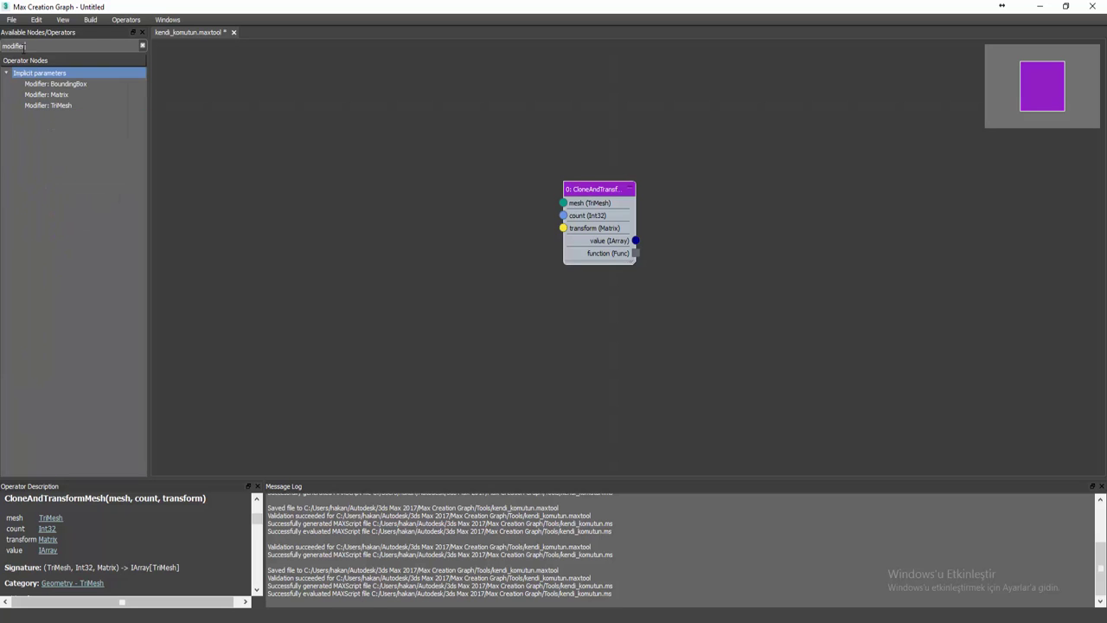
{"action": "double_click", "coordinate": [51, 106]}
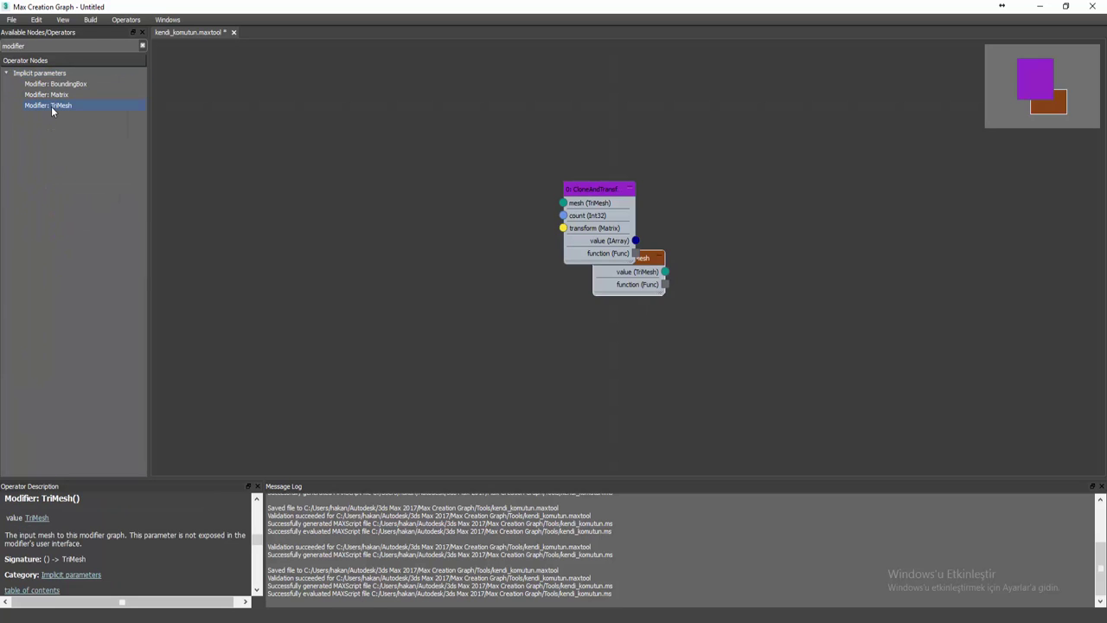
{"action": "mouse_move", "coordinate": [642, 261]}
{"action": "left_mouse_down"}
{"action": "mouse_move", "coordinate": [491, 197]}
{"action": "mouse_move", "coordinate": [488, 184]}
{"action": "left_mouse_up"}
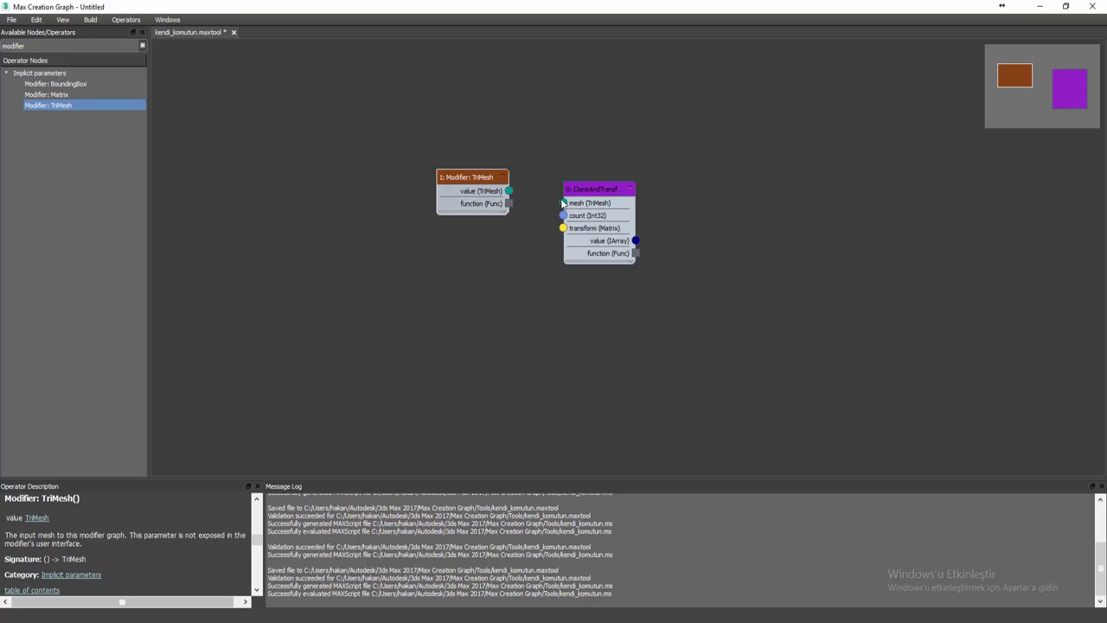
{"action": "left_click_drag", "start_coordinate": [564, 203], "coordinate": [509, 192]}
{"action": "left_click_drag", "start_coordinate": [477, 181], "coordinate": [478, 134]}
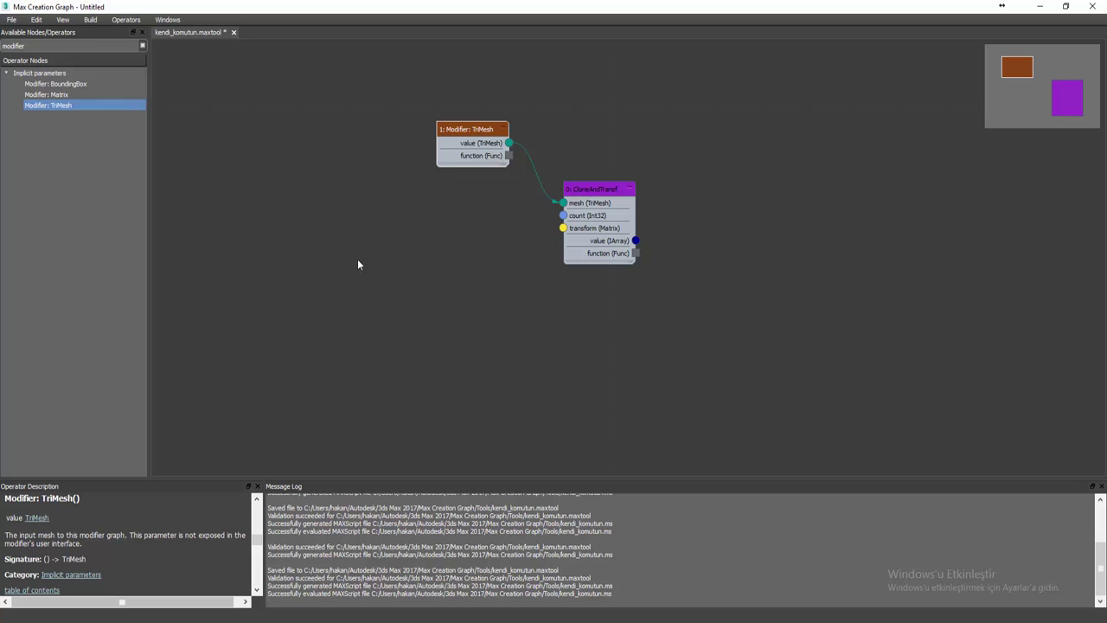
- Add a Parameter: Int32 node wired to the clone count input and select its name
{"action": "double_click", "coordinate": [64, 46]}
{"action": "type", "text": "param"}
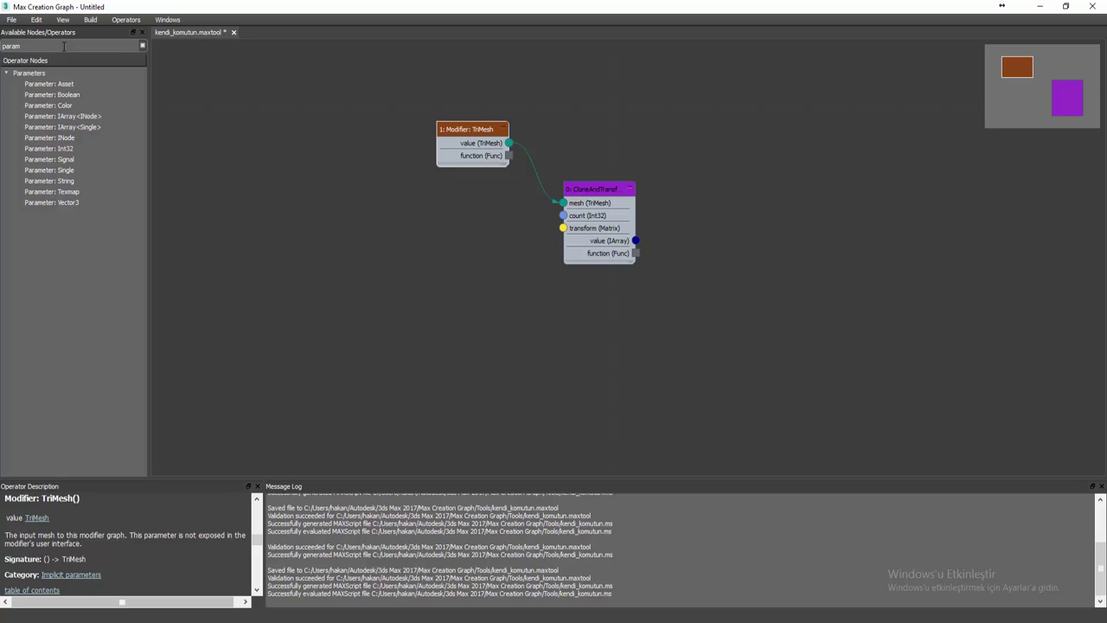
{"action": "double_click", "coordinate": [49, 148]}
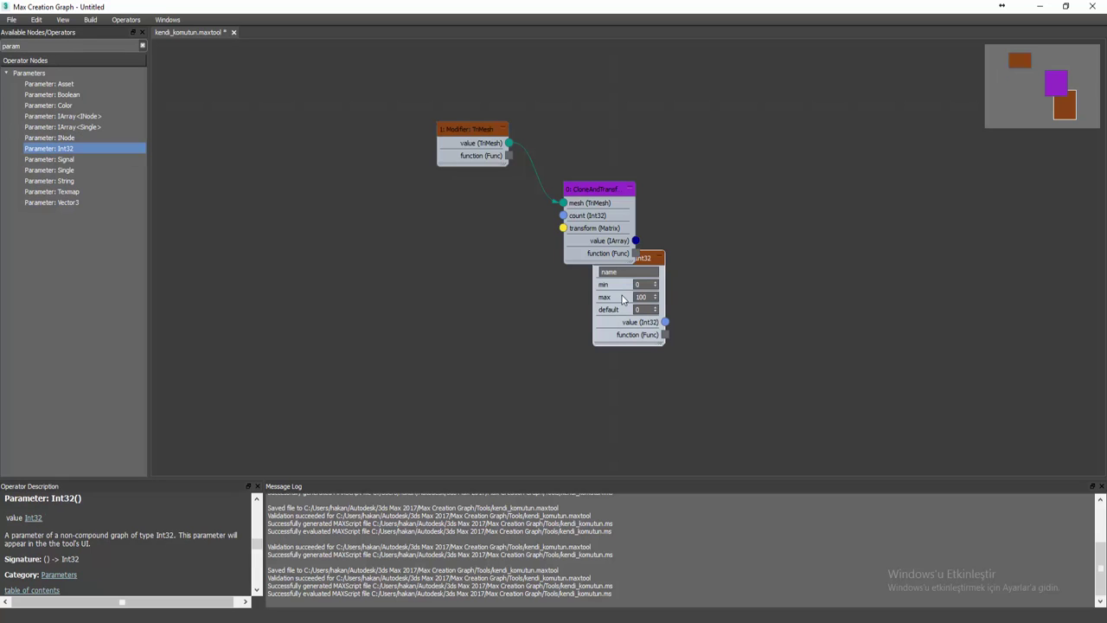
{"action": "left_click_drag", "start_coordinate": [649, 258], "coordinate": [493, 191]}
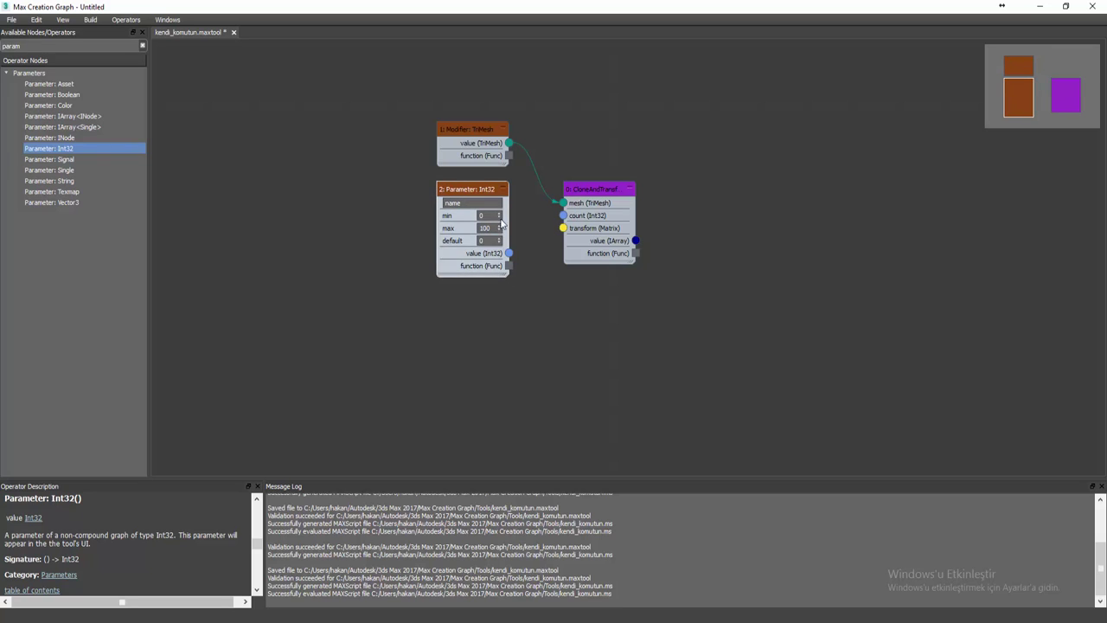
{"action": "mouse_move", "coordinate": [509, 253]}
{"action": "left_mouse_down"}
{"action": "mouse_move", "coordinate": [564, 215]}
{"action": "mouse_move", "coordinate": [642, 189]}
{"action": "left_mouse_up"}
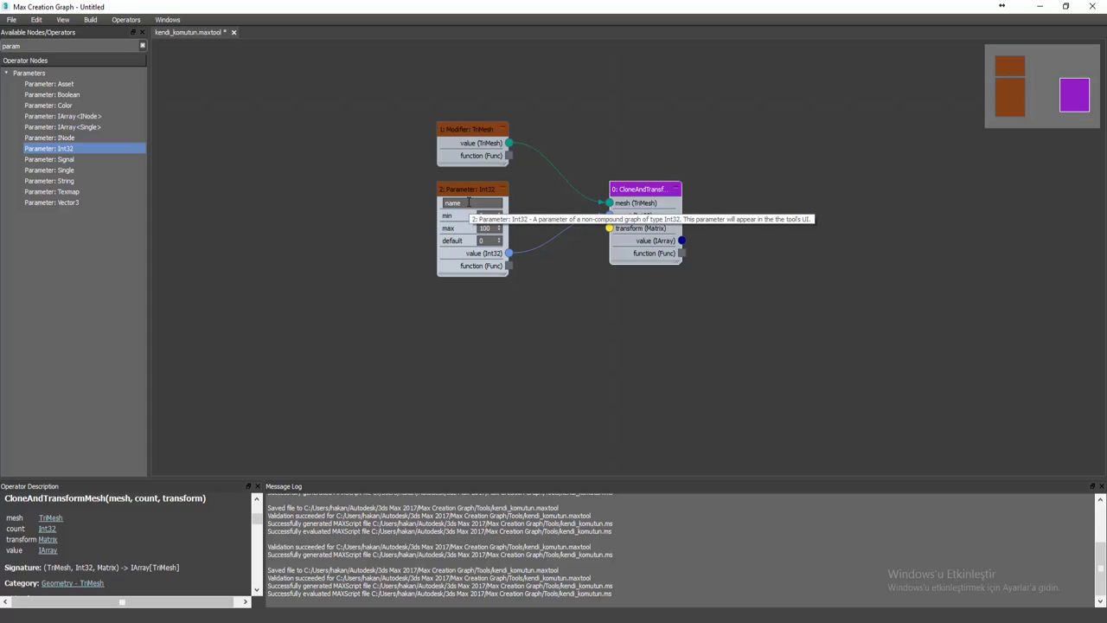
{"action": "double_click", "coordinate": [469, 201]}
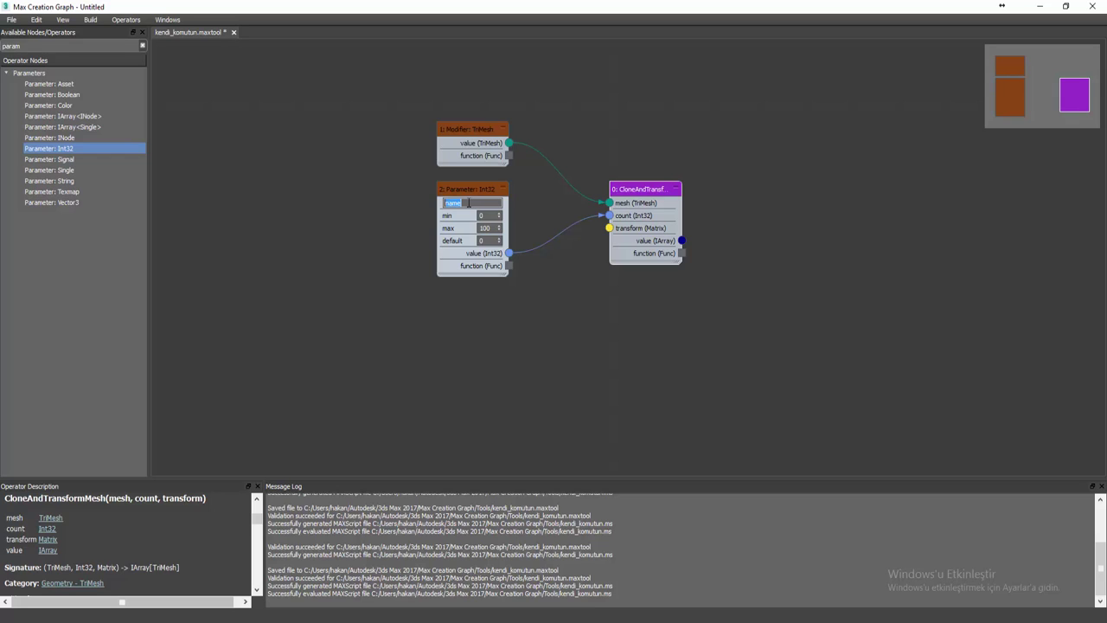
- Rename the Int32 count parameter to ESEK and set its default to 1
{"action": "type", "text": "ESSEK"}
{"action": "key", "text": "Return"}
{"action": "double_click", "coordinate": [481, 203]}
{"action": "key", "text": "Return"}
{"action": "left_click", "coordinate": [489, 241]}
{"action": "type", "text": "1"}
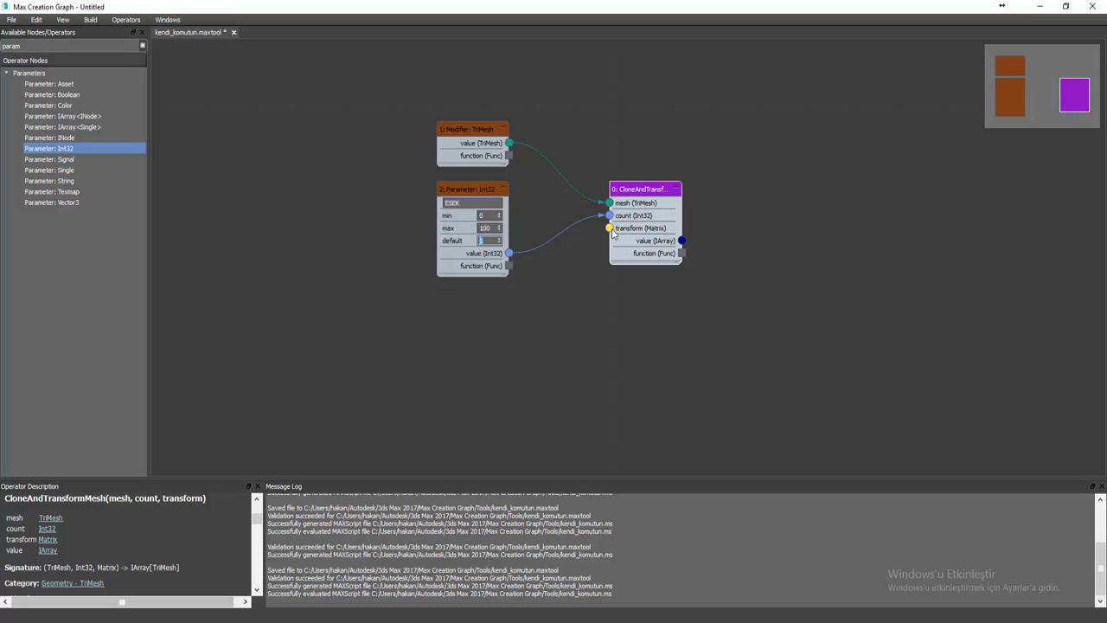
- Feed the clone transform input from a new TranslationMatrix node
{"action": "left_click_drag", "start_coordinate": [610, 228], "coordinate": [558, 321]}
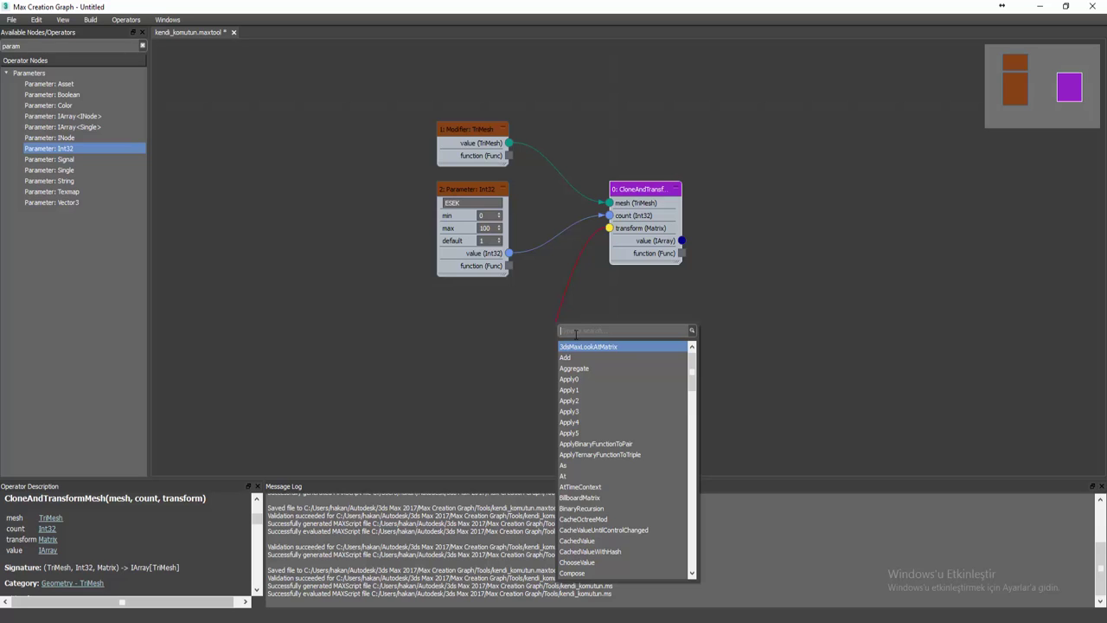
{"action": "type", "text": "trans"}
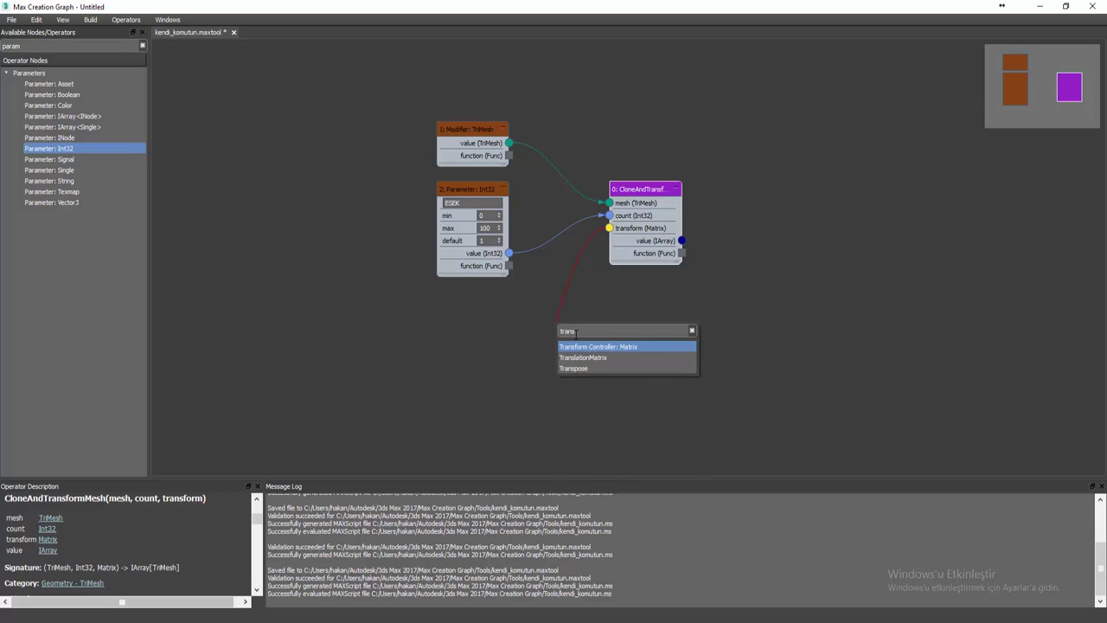
{"action": "left_click", "coordinate": [567, 357]}
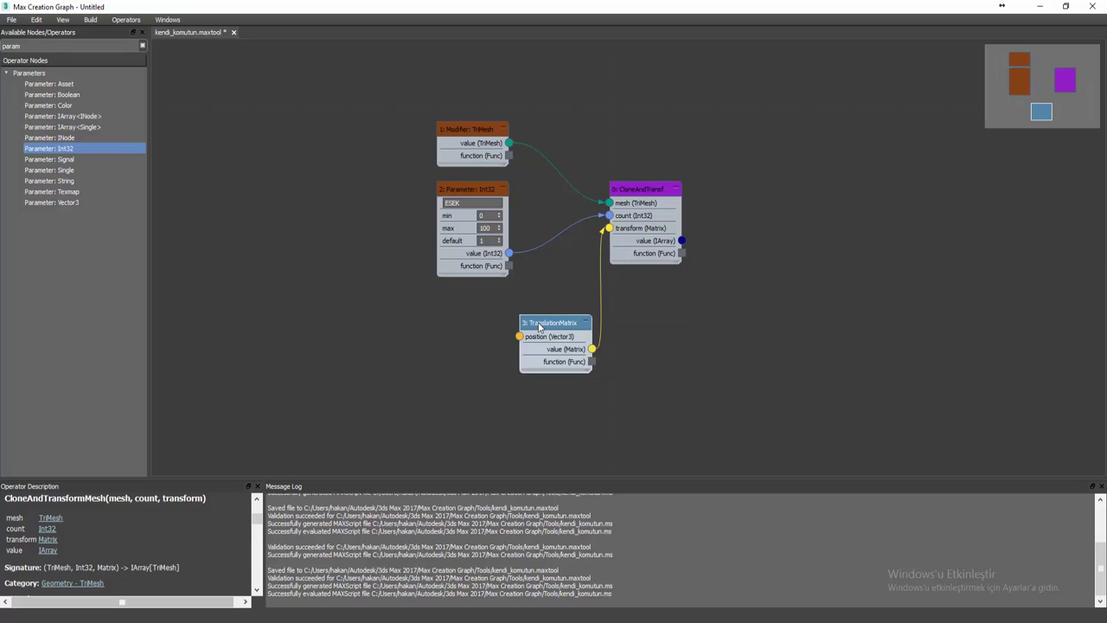
{"action": "mouse_move", "coordinate": [524, 329]}
{"action": "left_mouse_down"}
{"action": "mouse_move", "coordinate": [475, 329]}
{"action": "mouse_move", "coordinate": [442, 311]}
{"action": "left_mouse_up"}
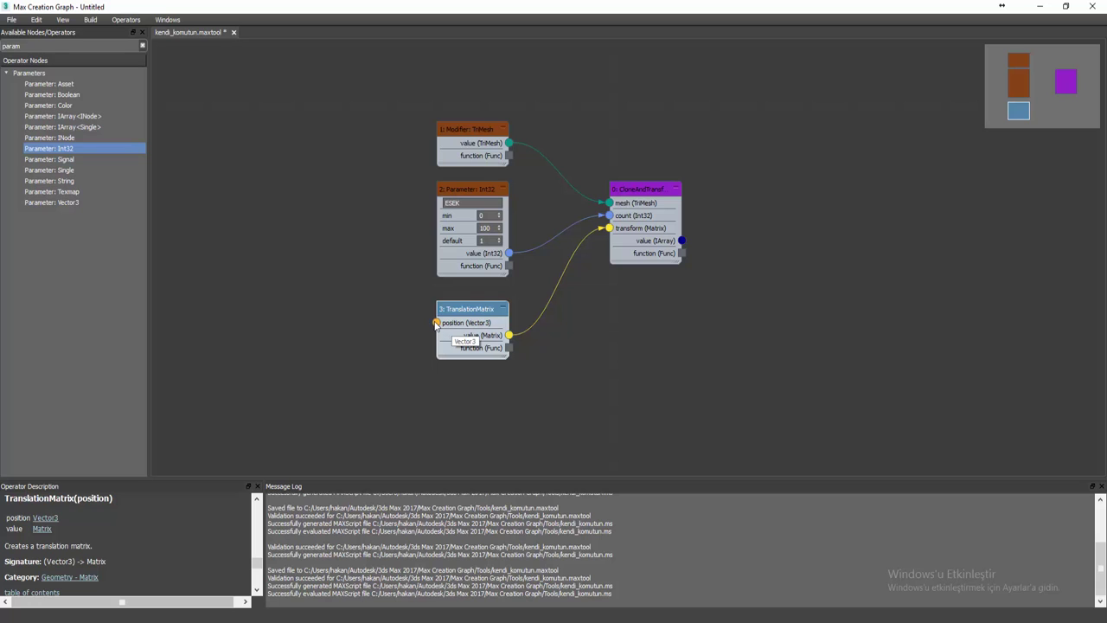
- Add a Vector3 for the position and generate x, y, z Single parameters for it
{"action": "left_click_drag", "start_coordinate": [436, 323], "coordinate": [389, 335]}
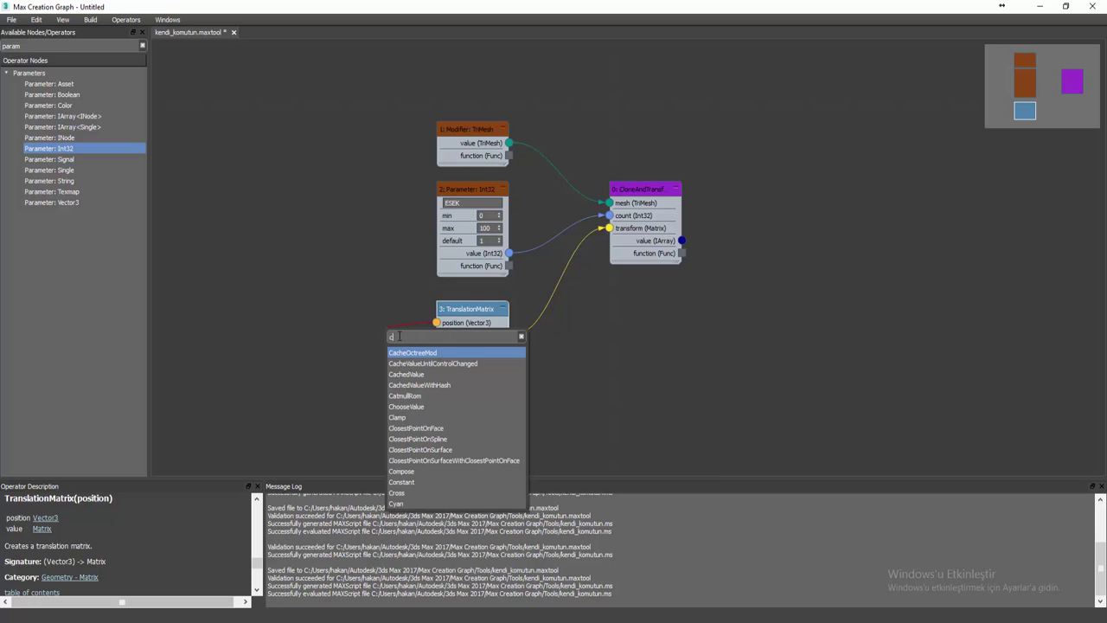
{"action": "type", "text": "vec"}
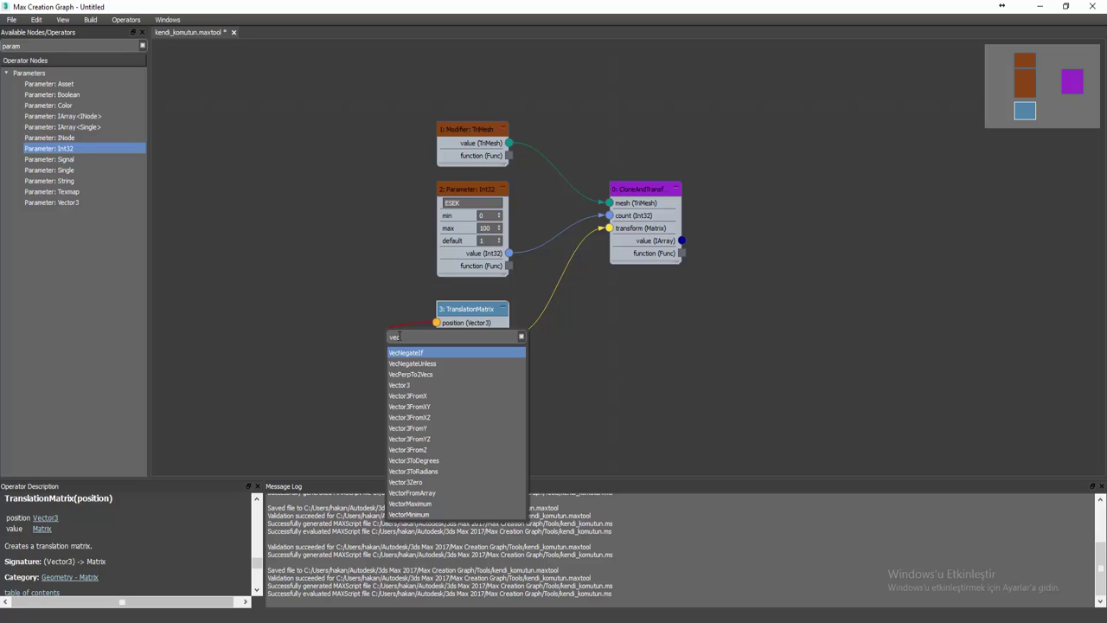
{"action": "left_click", "coordinate": [403, 384]}
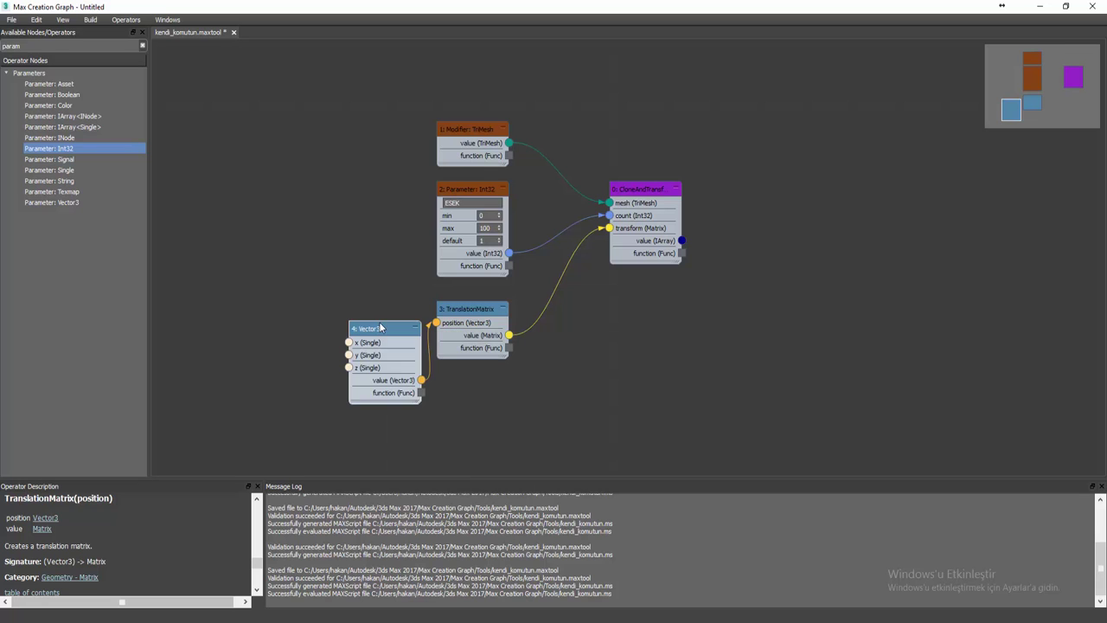
{"action": "left_click_drag", "start_coordinate": [378, 330], "coordinate": [349, 297]}
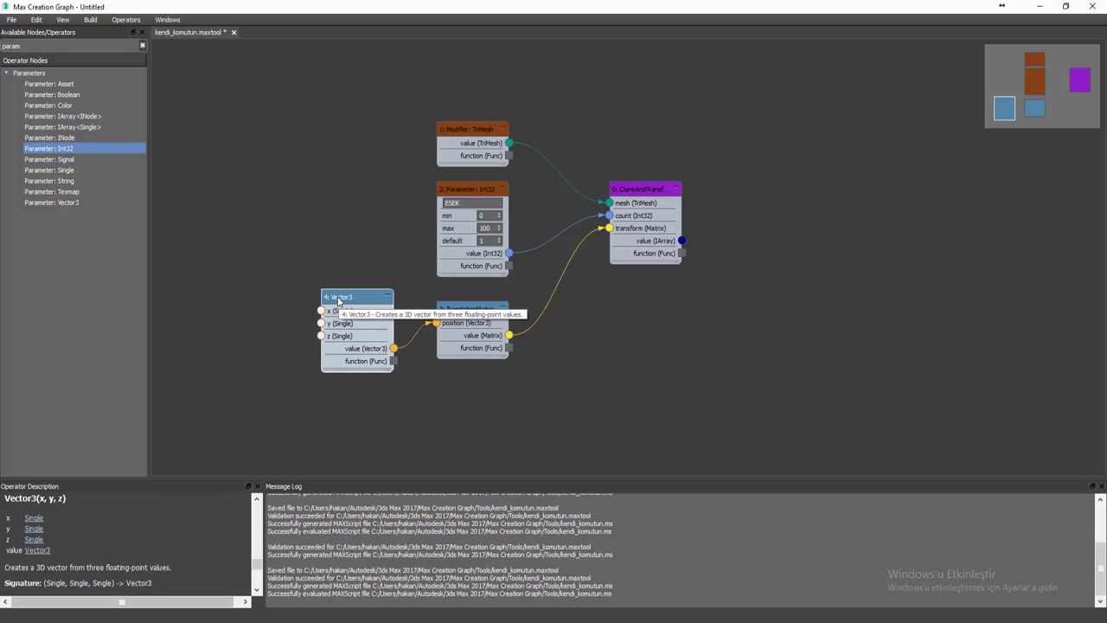
{"action": "right_click", "coordinate": [338, 300]}
{"action": "left_click", "coordinate": [339, 301]}
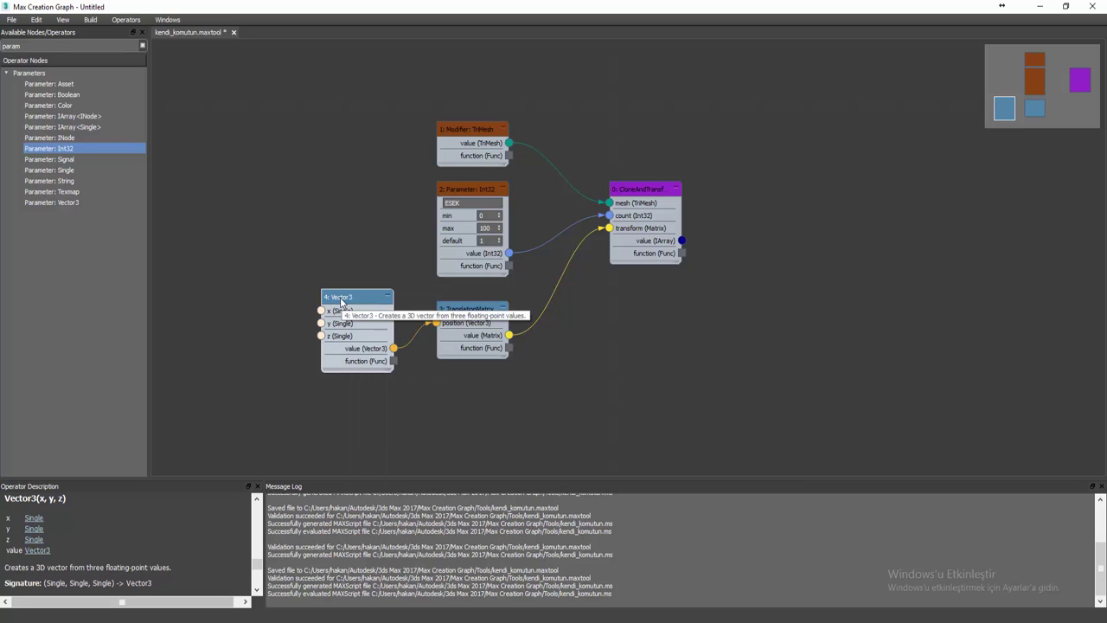
{"action": "right_click", "coordinate": [341, 300]}
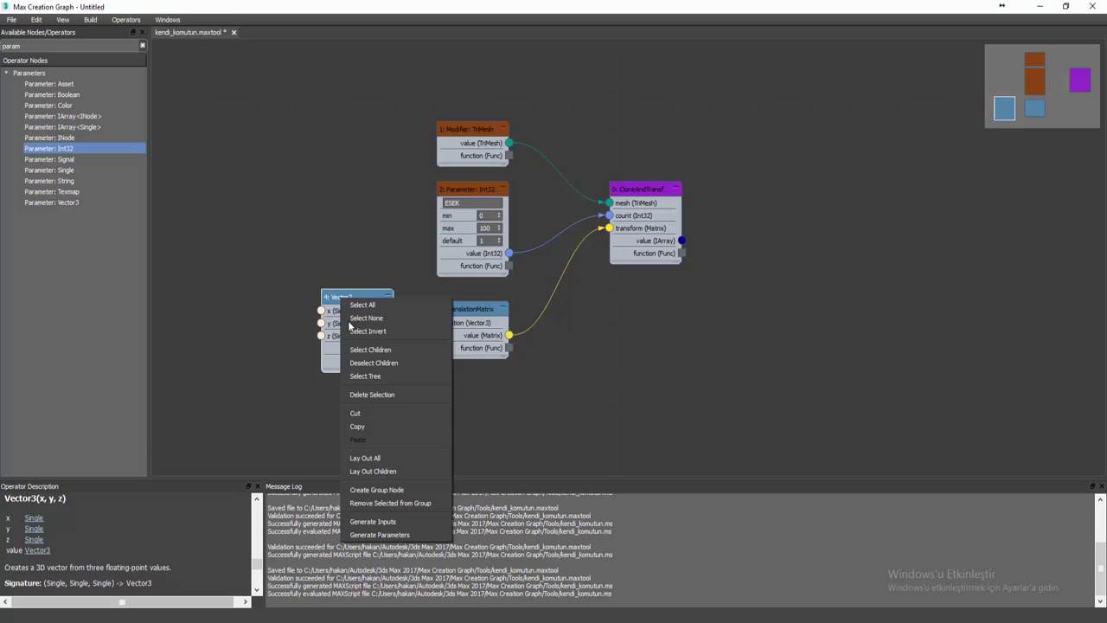
{"action": "left_click", "coordinate": [389, 535]}
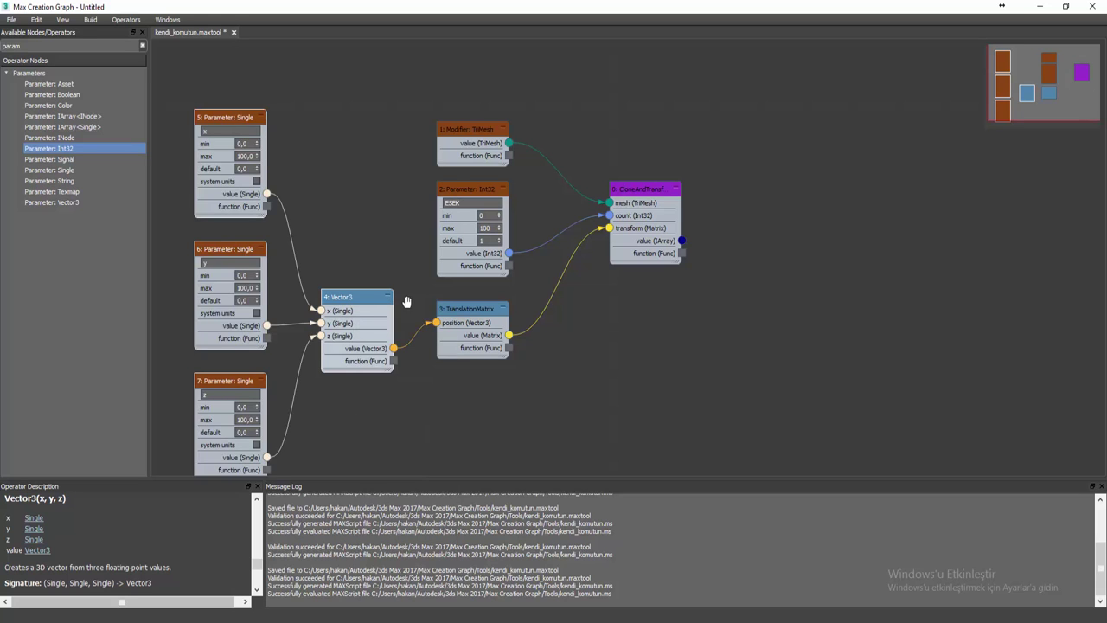
- Rename the offset parameters to x Degeri, y Degeri and z Degeri
{"action": "key", "text": "z"}
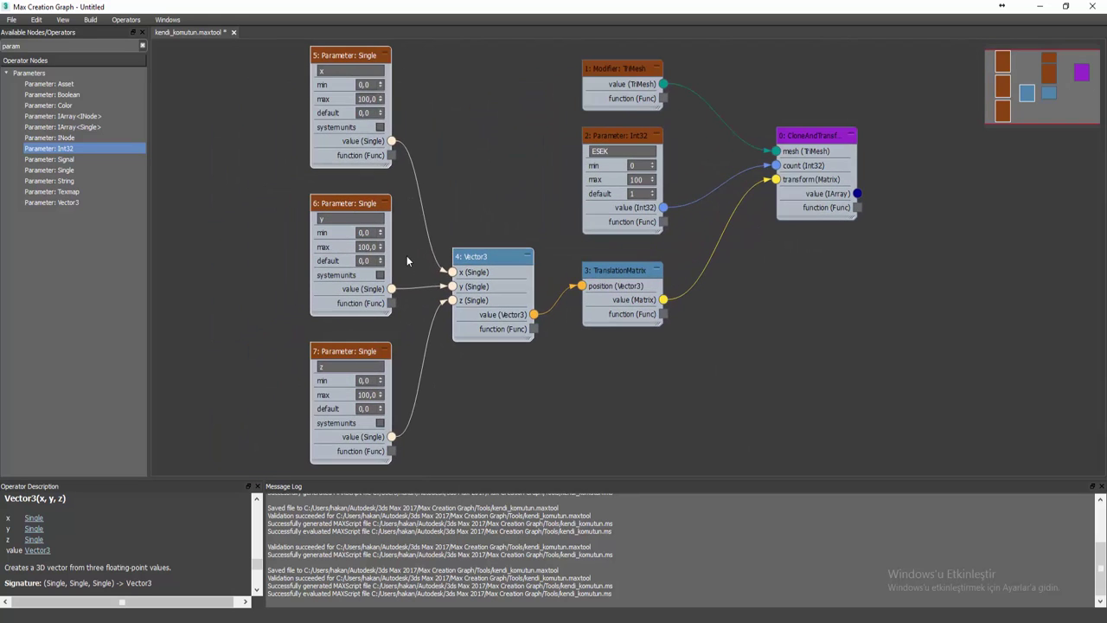
{"action": "scroll", "coordinate": [406, 255], "scroll_direction": "down", "scroll_amount": 1}
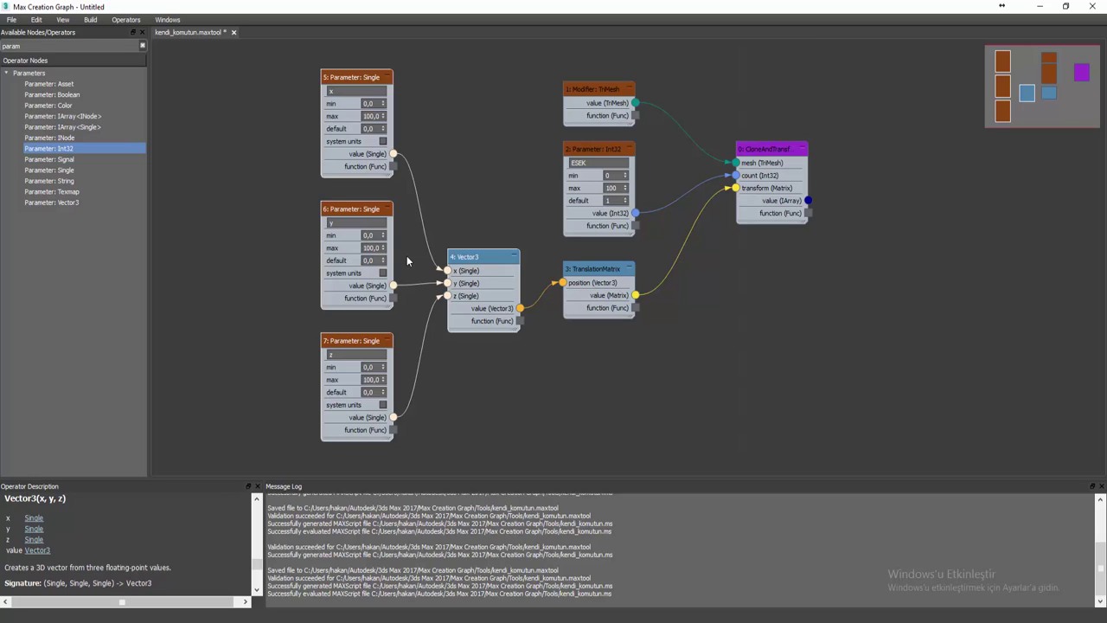
{"action": "left_click", "coordinate": [365, 92]}
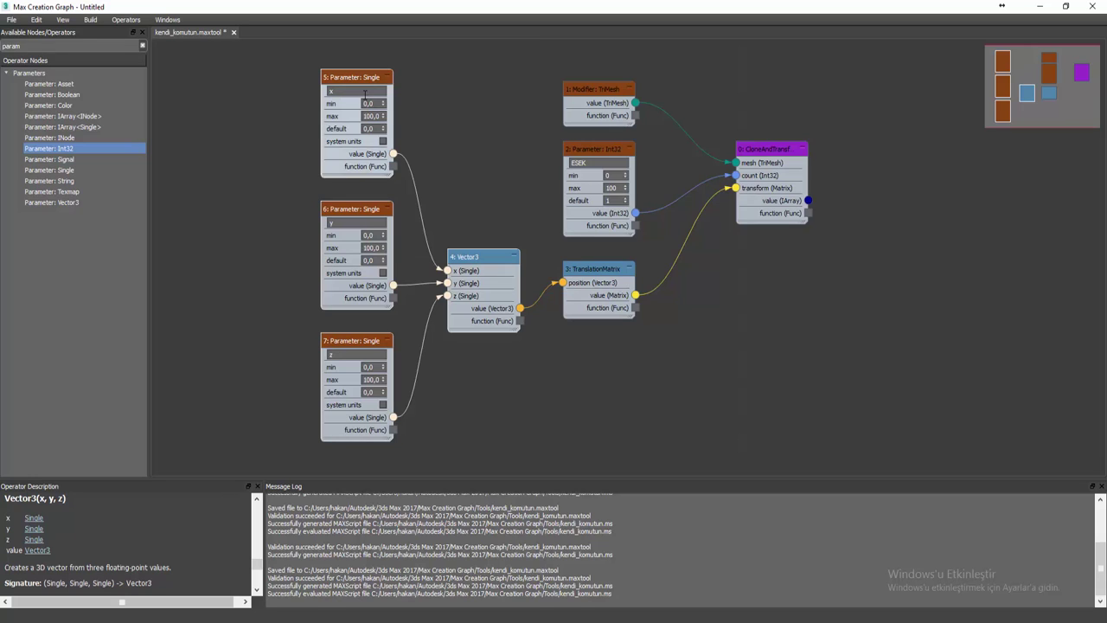
{"action": "left_click", "coordinate": [366, 92]}
{"action": "type", "text": "D"}
{"action": "type", "text": "ege"}
{"action": "double_click", "coordinate": [366, 92]}
{"action": "left_click", "coordinate": [353, 223]}
{"action": "type", "text": "Degeri"}
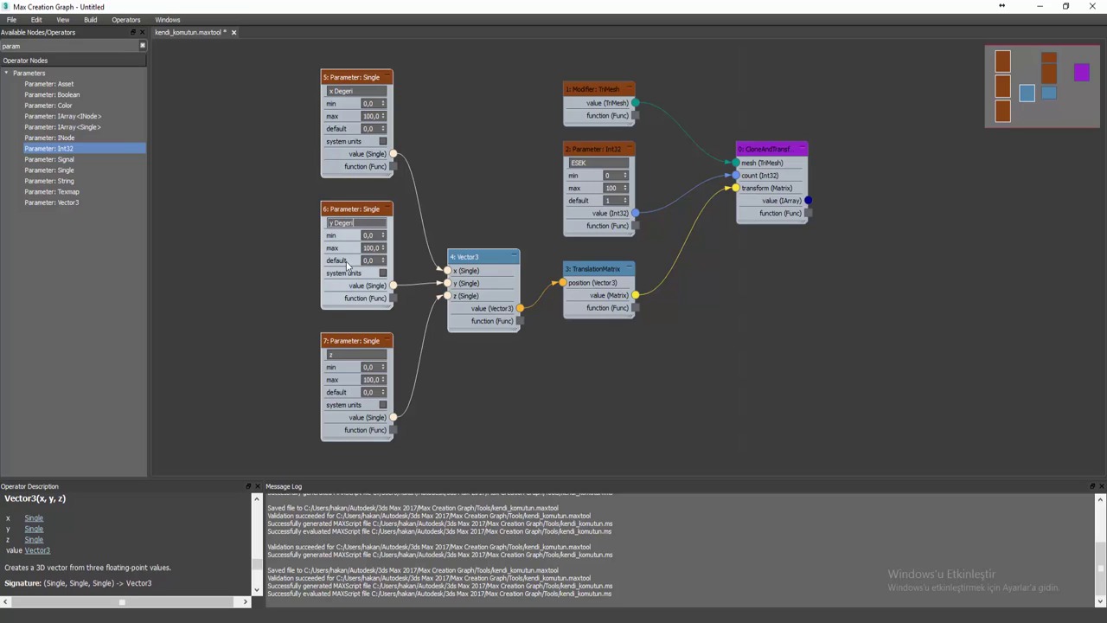
{"action": "left_click", "coordinate": [341, 351]}
{"action": "left_click", "coordinate": [347, 351]}
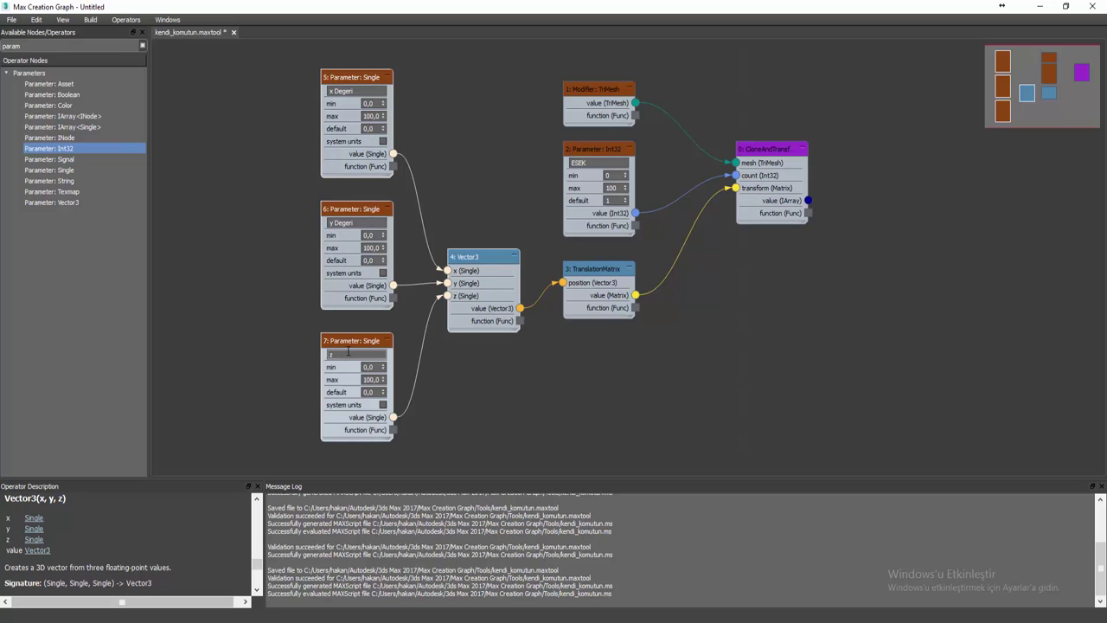
{"action": "type", "text": "Degeri"}
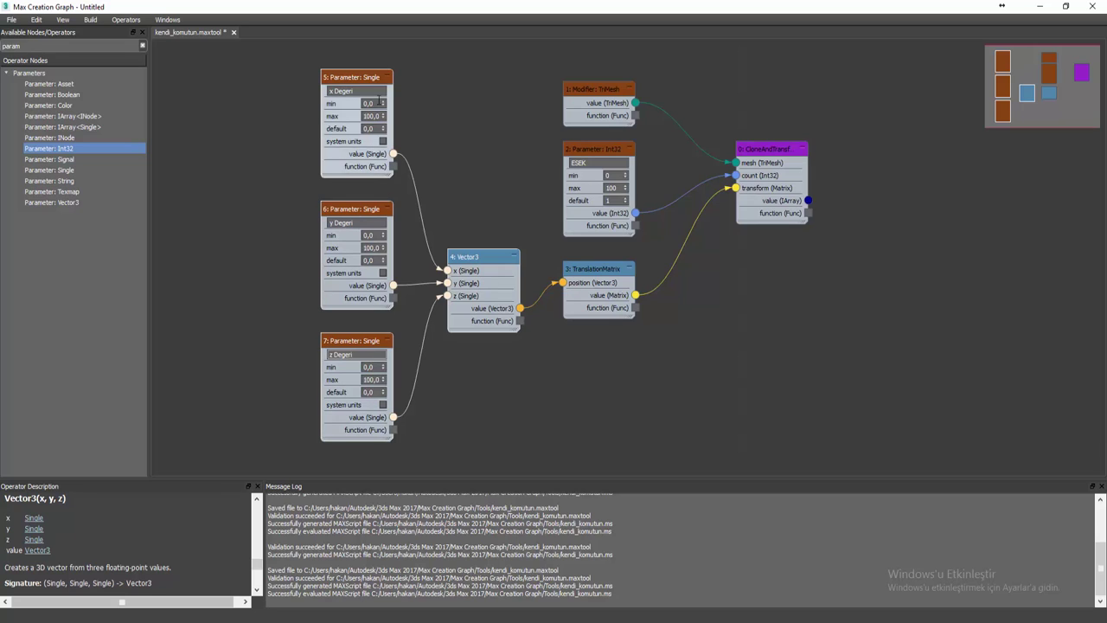
- Set the minimum of the x, y and z Degeri parameters to -100
{"action": "left_click", "coordinate": [377, 103]}
{"action": "type", "text": "-100"}
{"action": "key", "text": "Return"}
{"action": "left_click", "coordinate": [372, 234]}
{"action": "type", "text": "-100"}
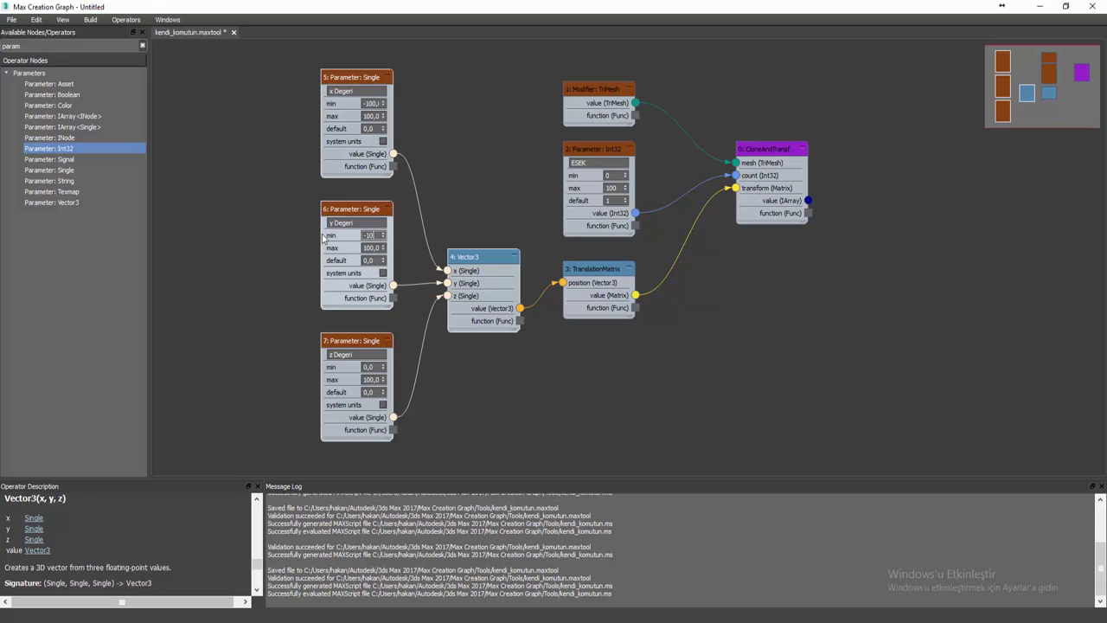
{"action": "key", "text": "Return"}
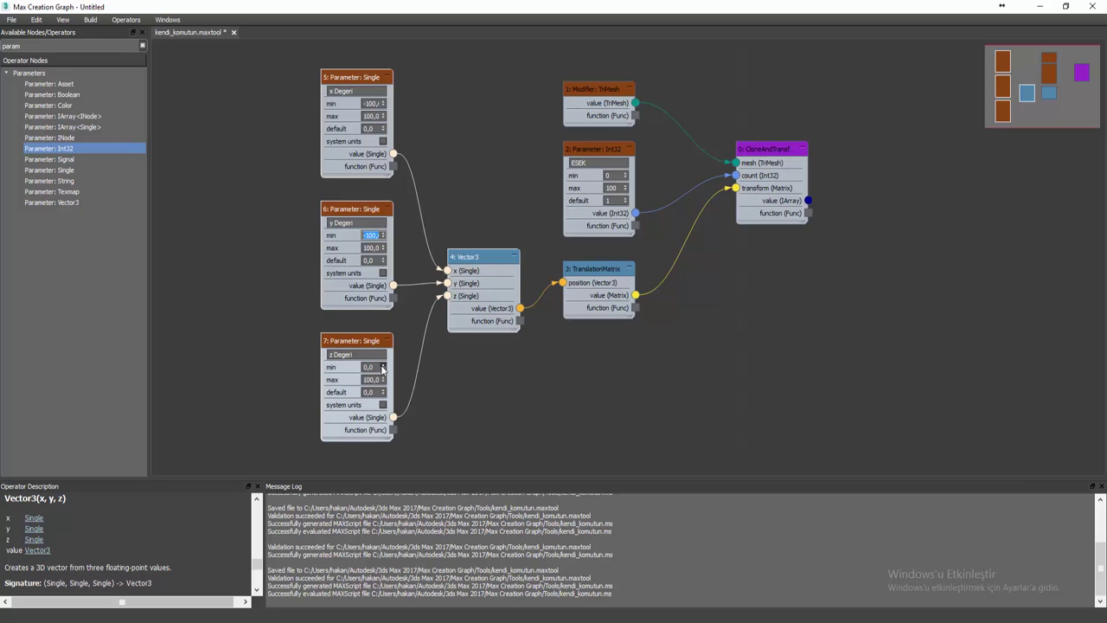
{"action": "left_click", "coordinate": [372, 367]}
{"action": "type", "text": "1"}
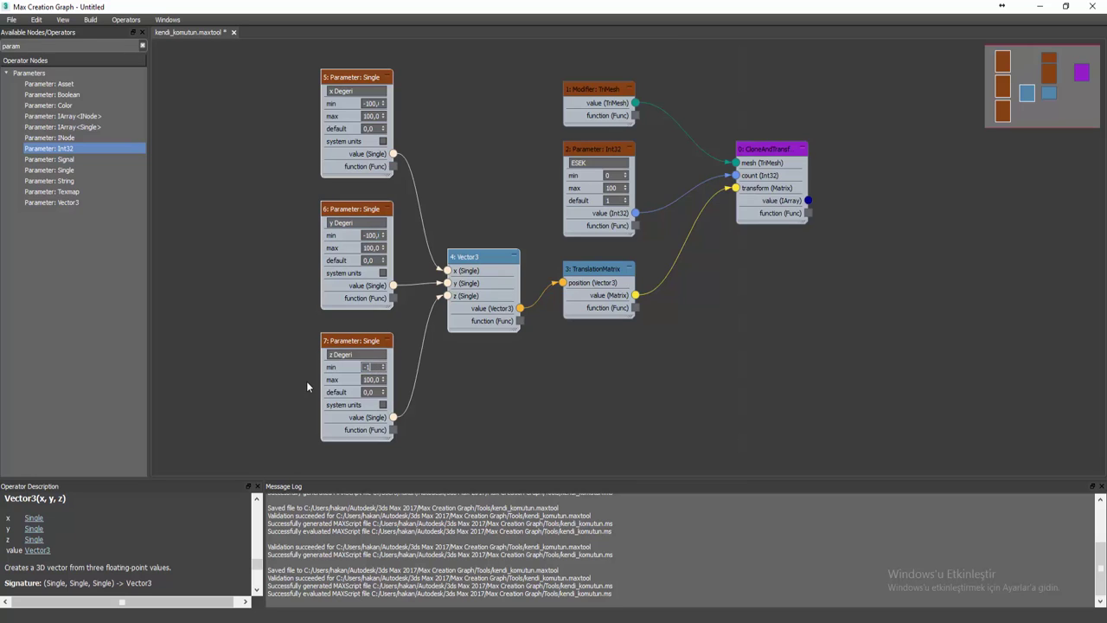
{"action": "type", "text": "00"}
{"action": "key", "text": "Return"}
- Add a CombineAllMeshes node fed by the CloneAndTransform output
{"action": "middle_click_drag", "start_coordinate": [898, 258], "coordinate": [765, 271]}
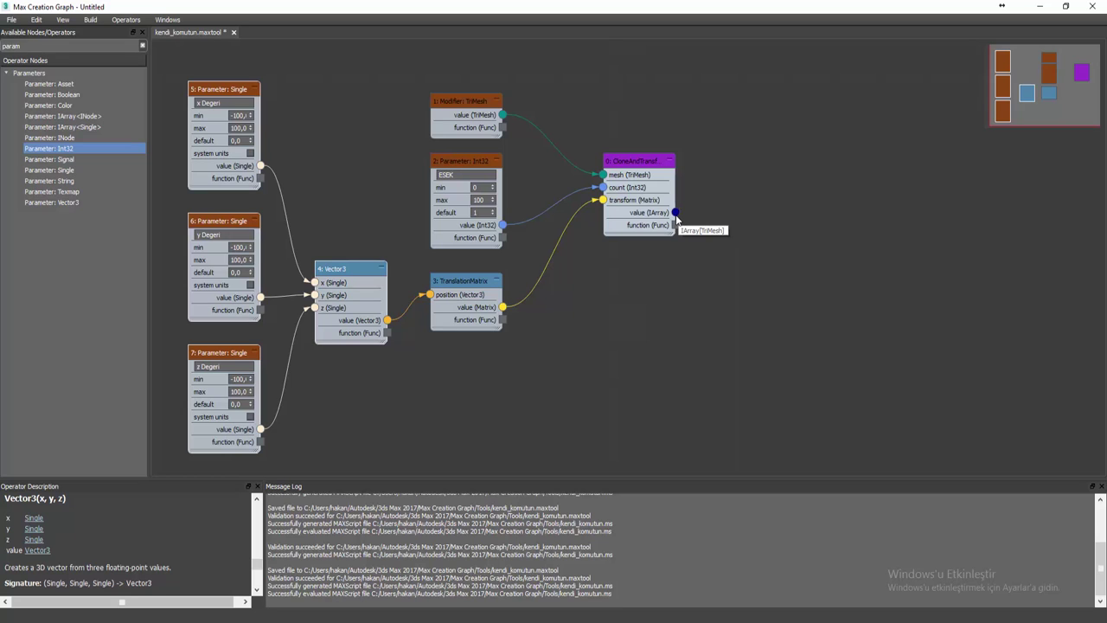
{"action": "left_click_drag", "start_coordinate": [678, 213], "coordinate": [770, 218]}
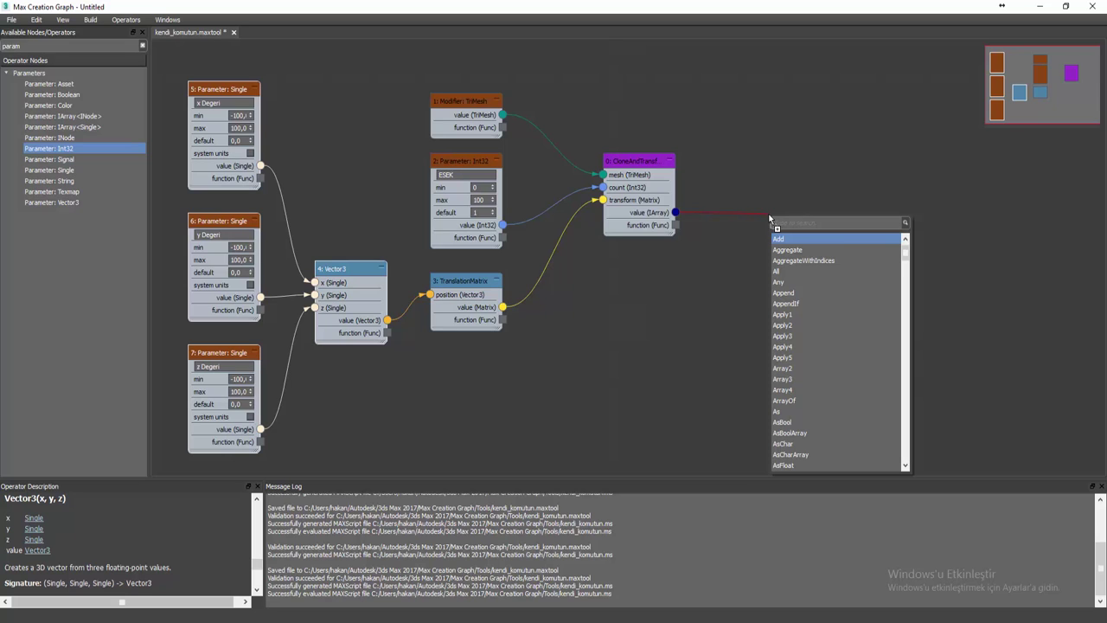
{"action": "type", "text": "com"}
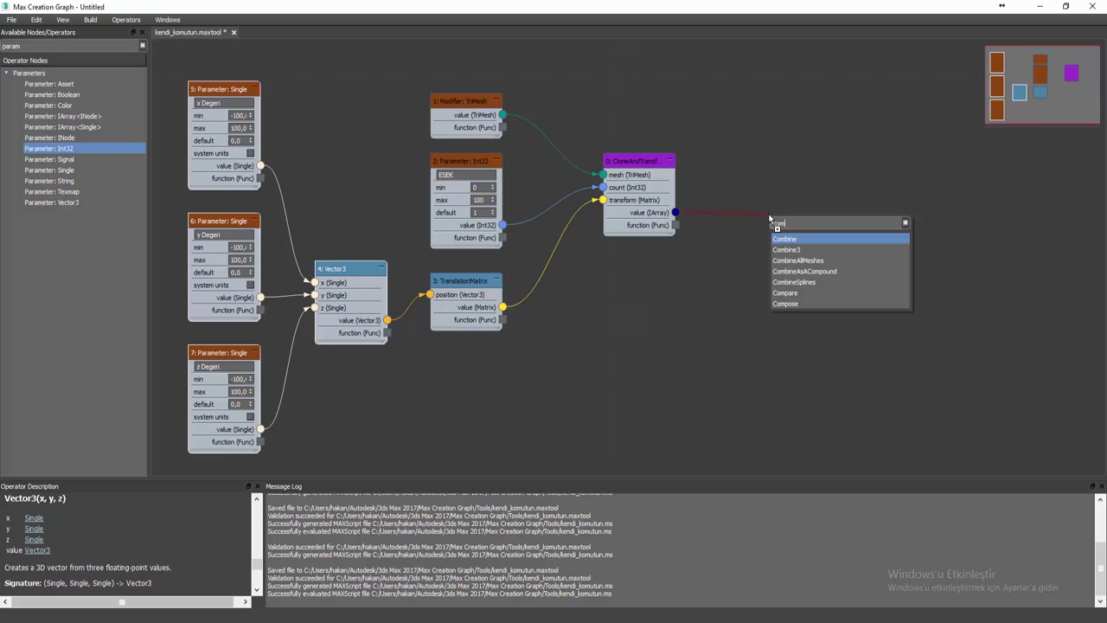
{"action": "key", "text": "Down"}
{"action": "key", "text": "Down"}
{"action": "key", "text": "Return"}
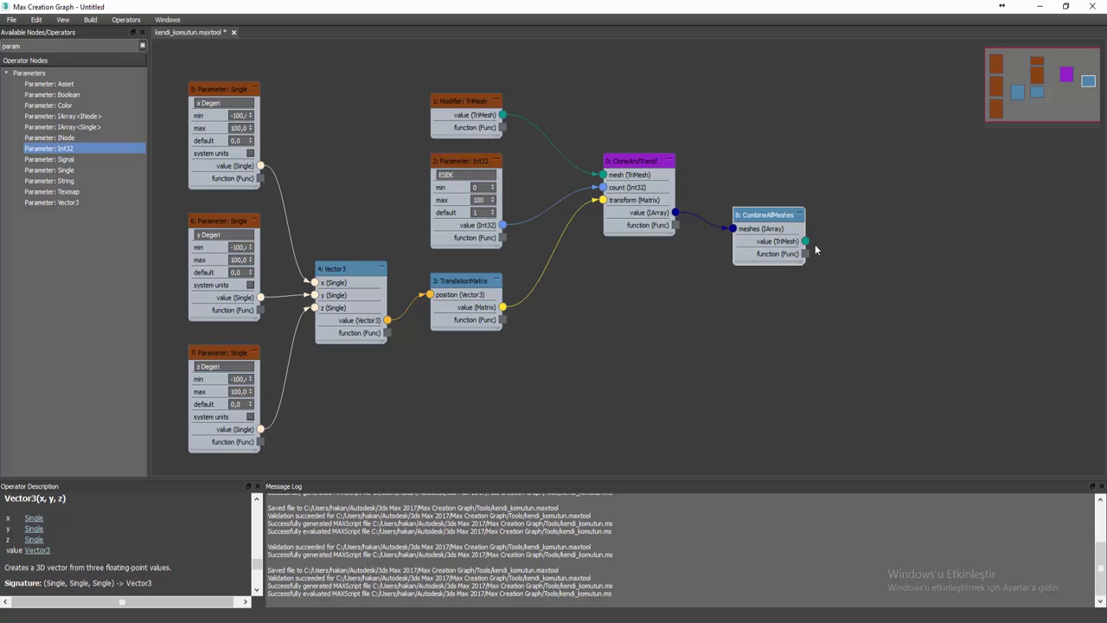
- Wire CombineAllMeshes into a new Output: modifier node placed to its right
{"action": "left_click_drag", "start_coordinate": [804, 245], "coordinate": [848, 240]}
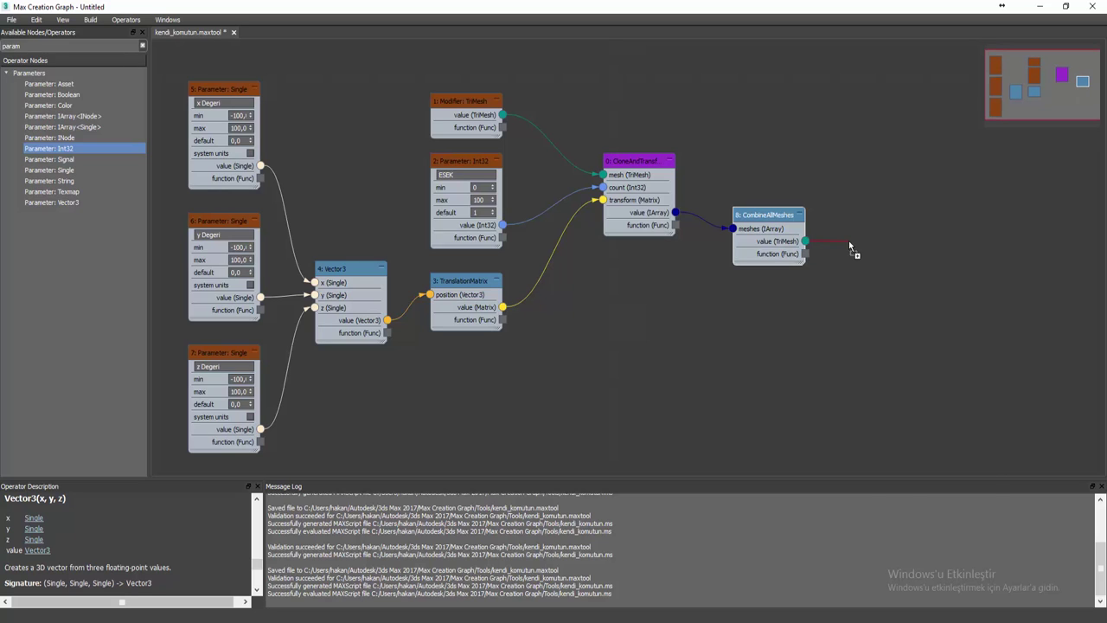
{"action": "type", "text": "out"}
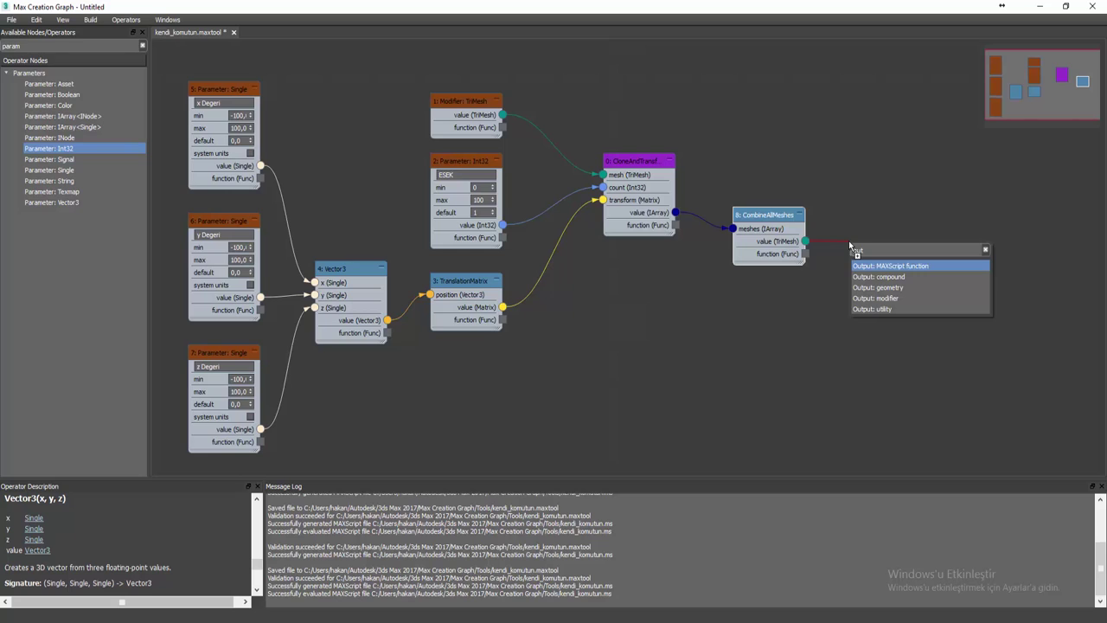
{"action": "key", "text": "Down"}
{"action": "key", "text": "Down"}
{"action": "key", "text": "Down"}
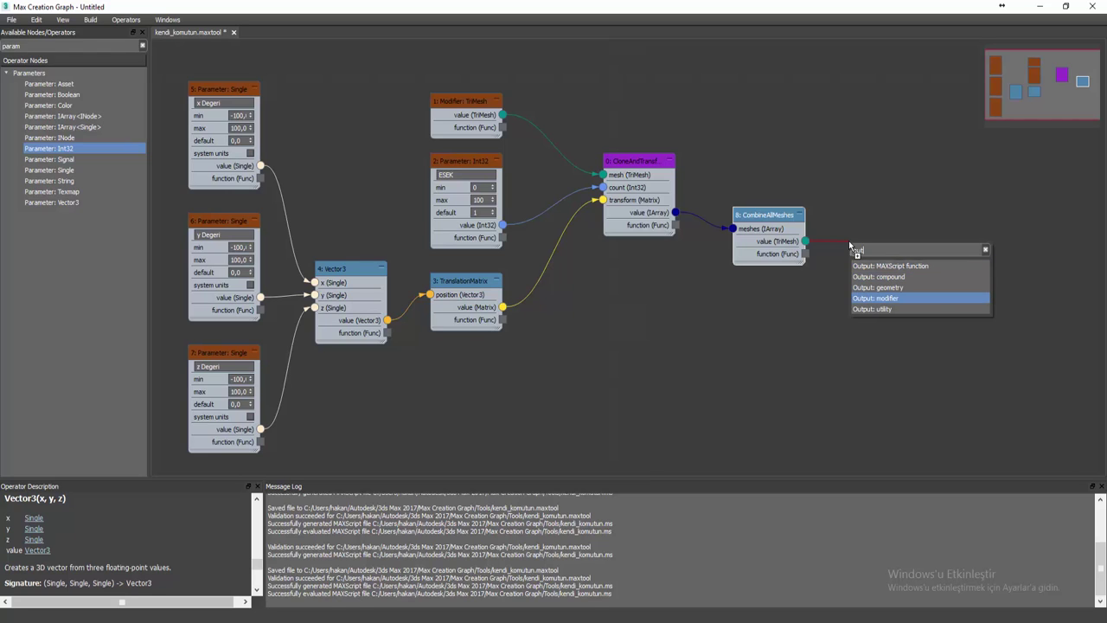
{"action": "key", "text": "Return"}
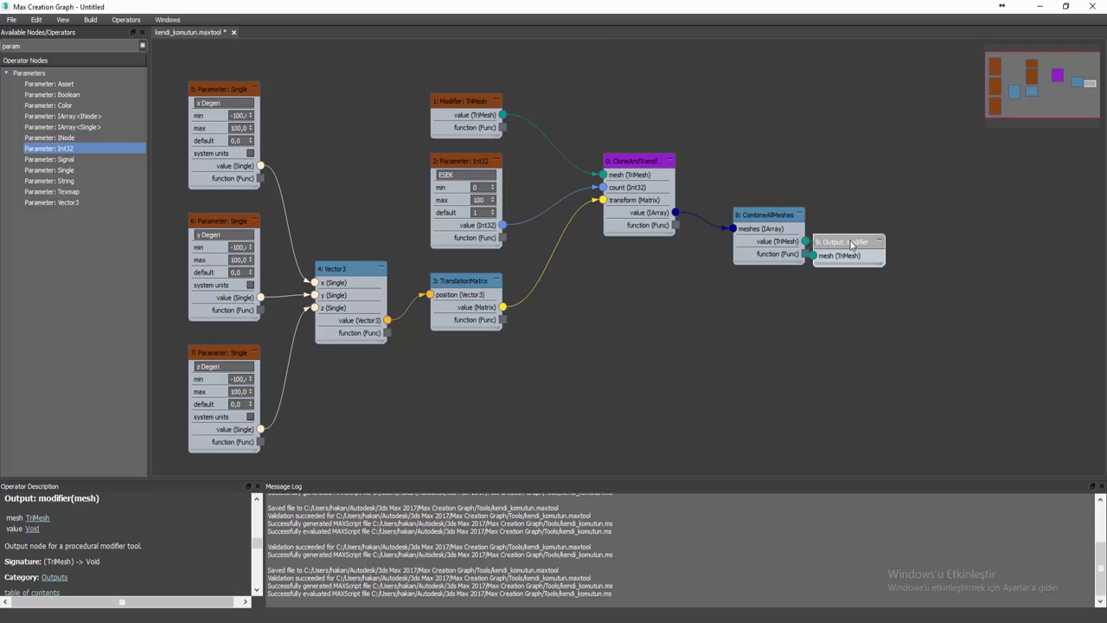
{"action": "left_click_drag", "start_coordinate": [851, 245], "coordinate": [883, 237]}
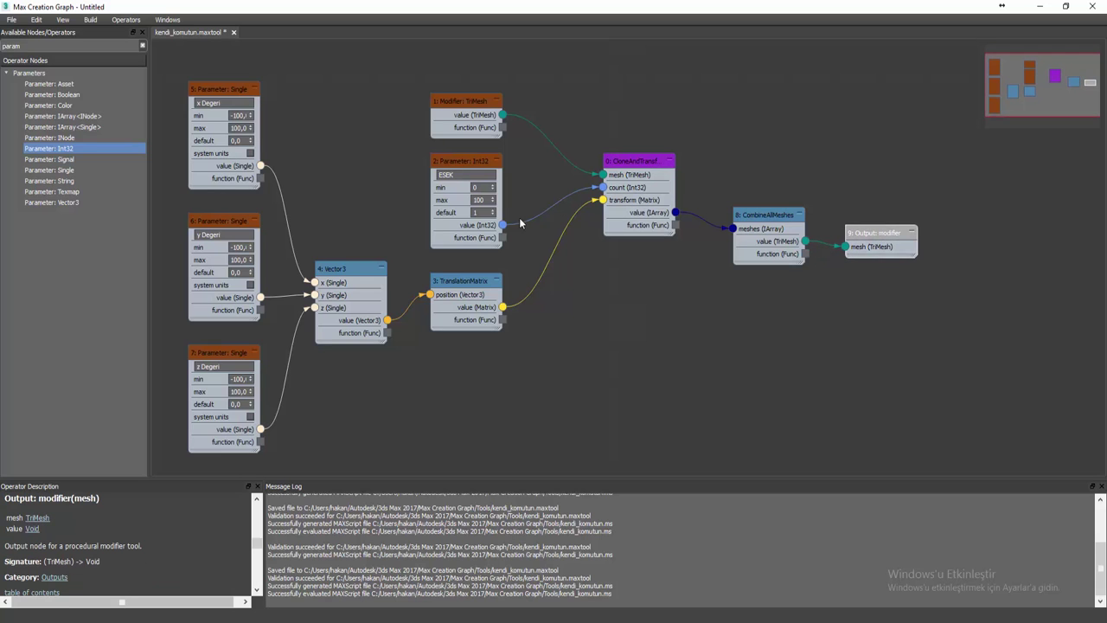
- Save the graph as esek.maxtool and run Build > Evaluate to generate esek.ms
{"action": "middle_click_drag", "start_coordinate": [492, 218], "coordinate": [554, 208]}
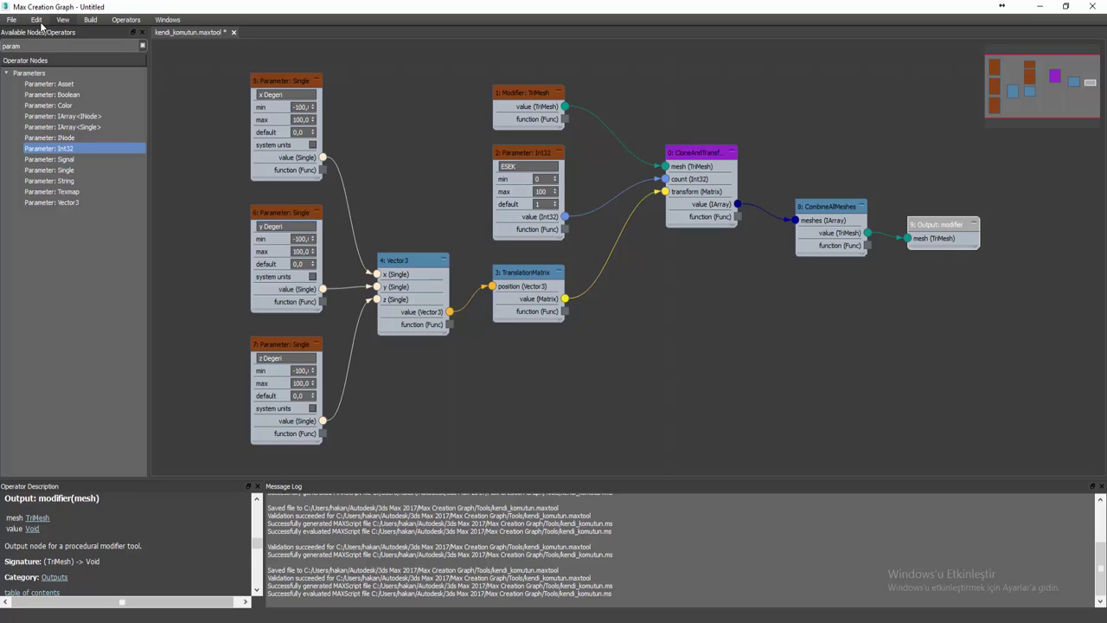
{"action": "left_click", "coordinate": [11, 19]}
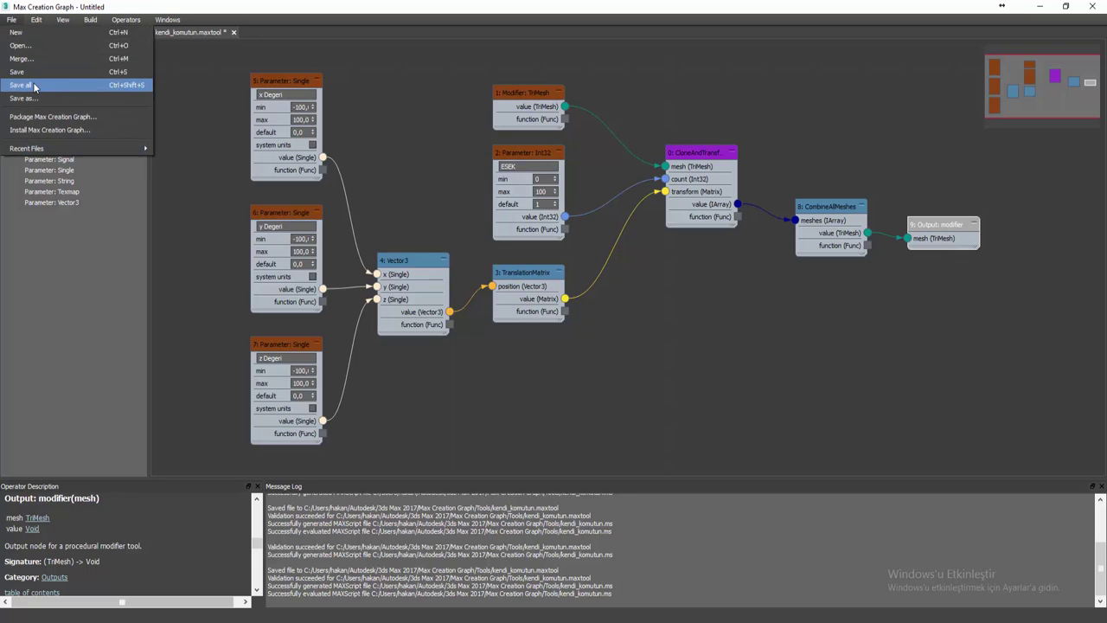
{"action": "left_click", "coordinate": [30, 75]}
{"action": "left_click", "coordinate": [19, 22]}
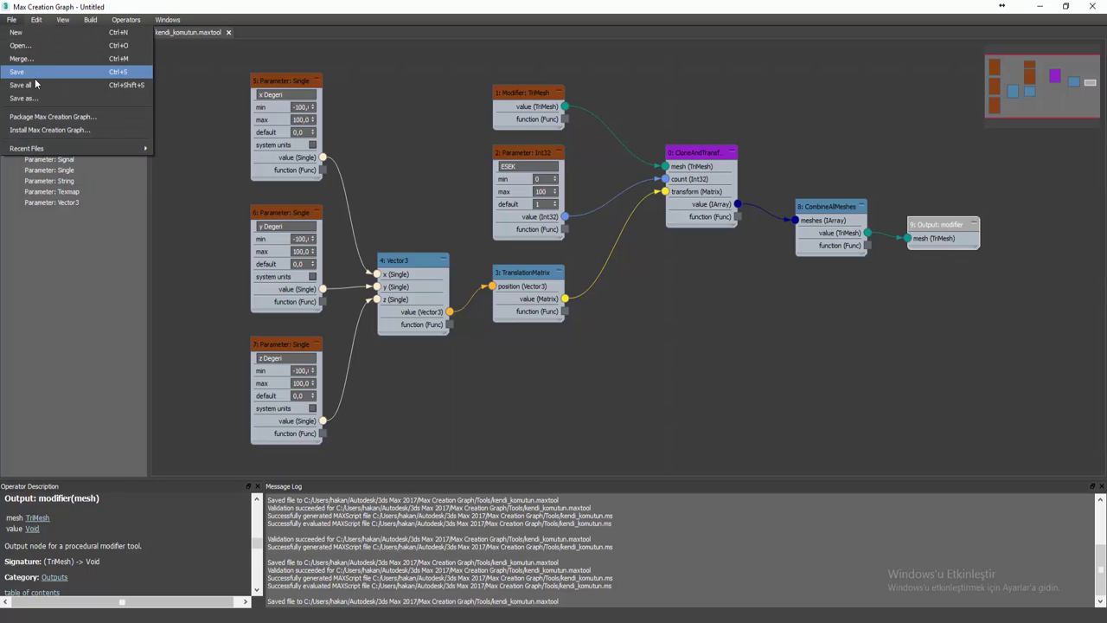
{"action": "left_click", "coordinate": [35, 98]}
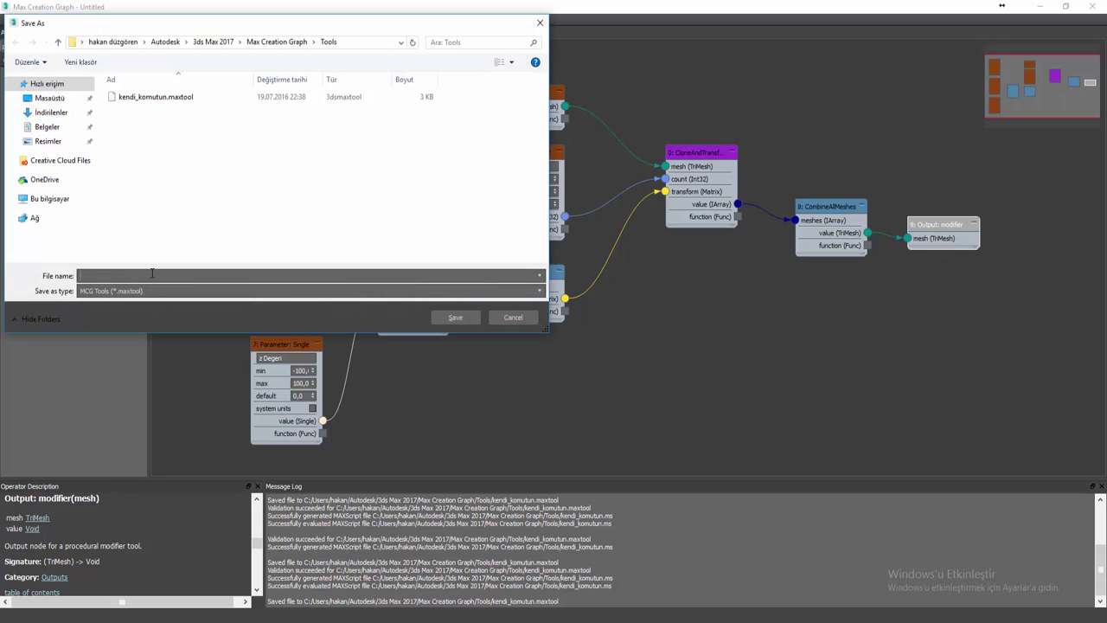
{"action": "type", "text": "esek"}
{"action": "left_click", "coordinate": [456, 317]}
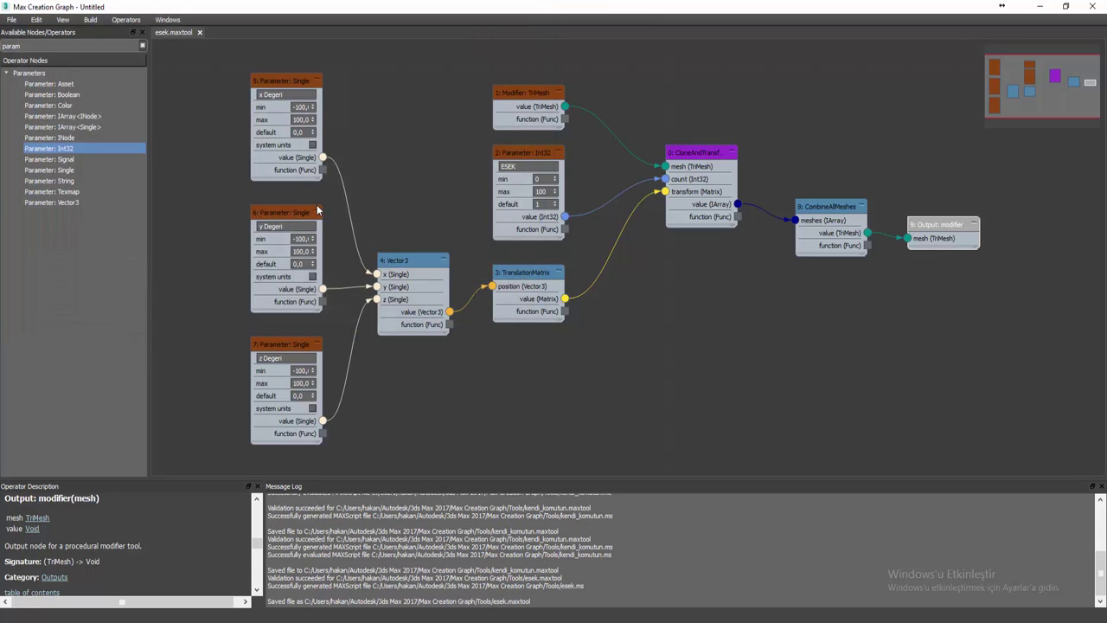
{"action": "left_click", "coordinate": [91, 24]}
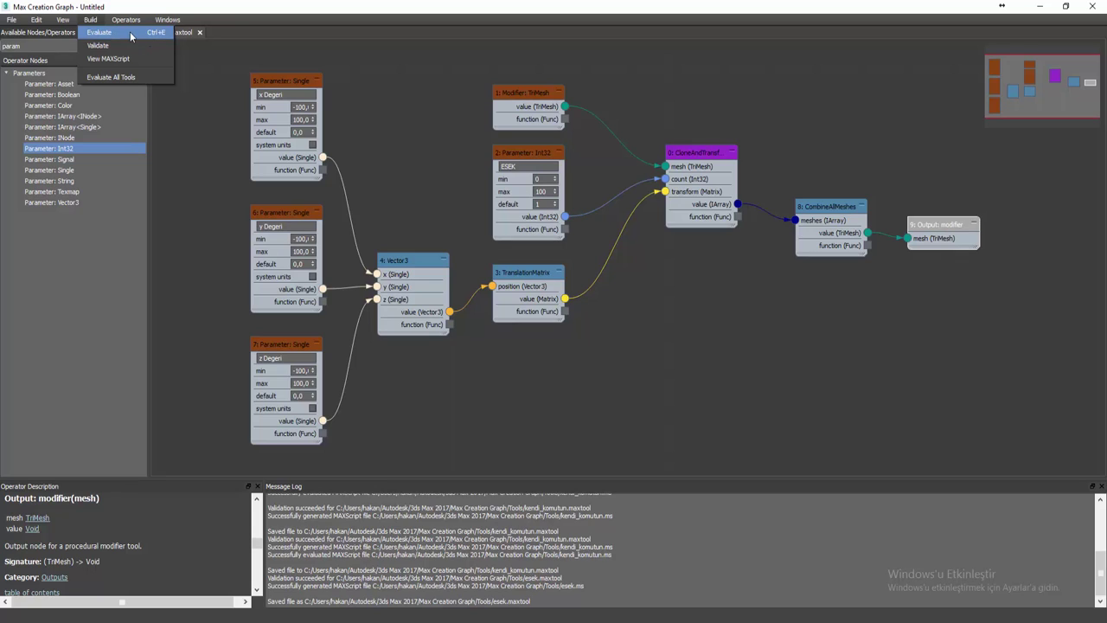
{"action": "left_click", "coordinate": [134, 36]}
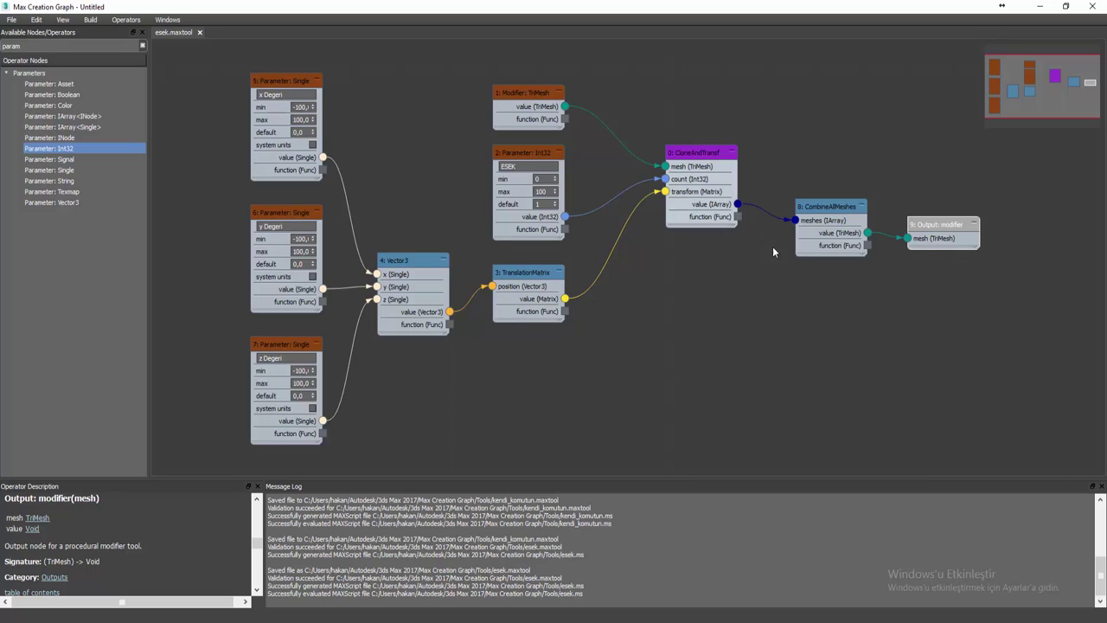
- Apply the esek modifier to Box001 and select its ESEK clone-count field
{"action": "left_click", "coordinate": [1042, 10]}
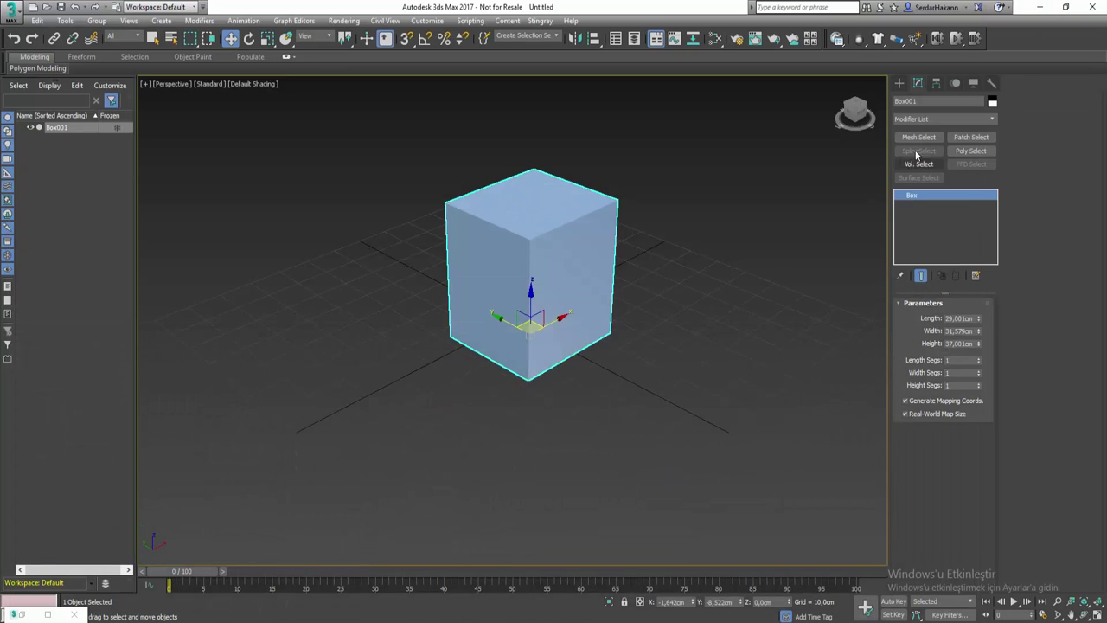
{"action": "left_click", "coordinate": [938, 121]}
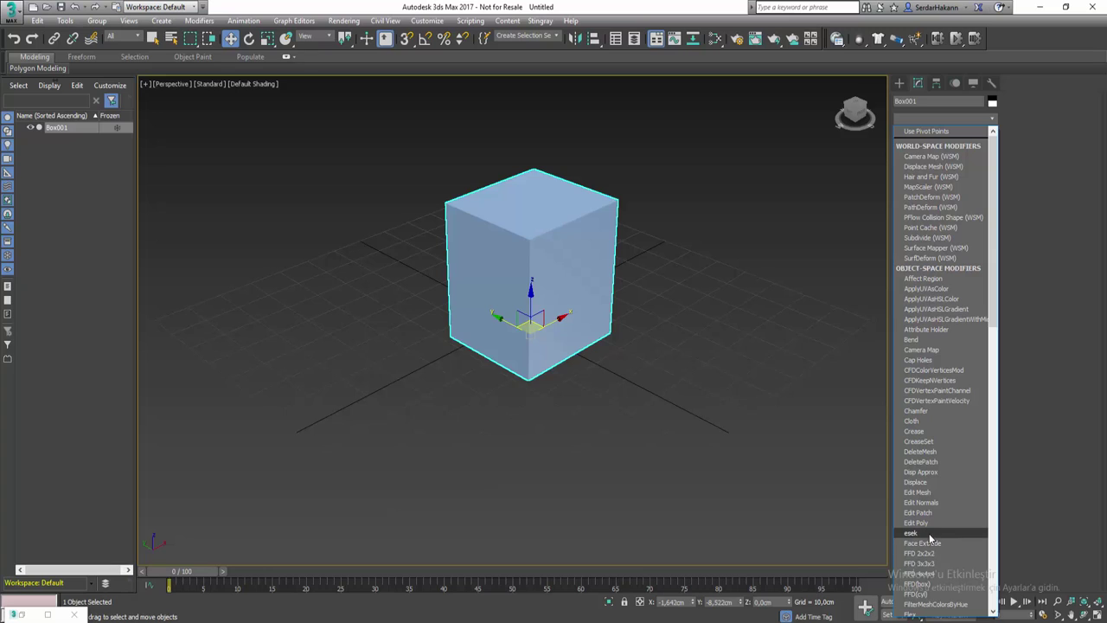
{"action": "left_click", "coordinate": [917, 533]}
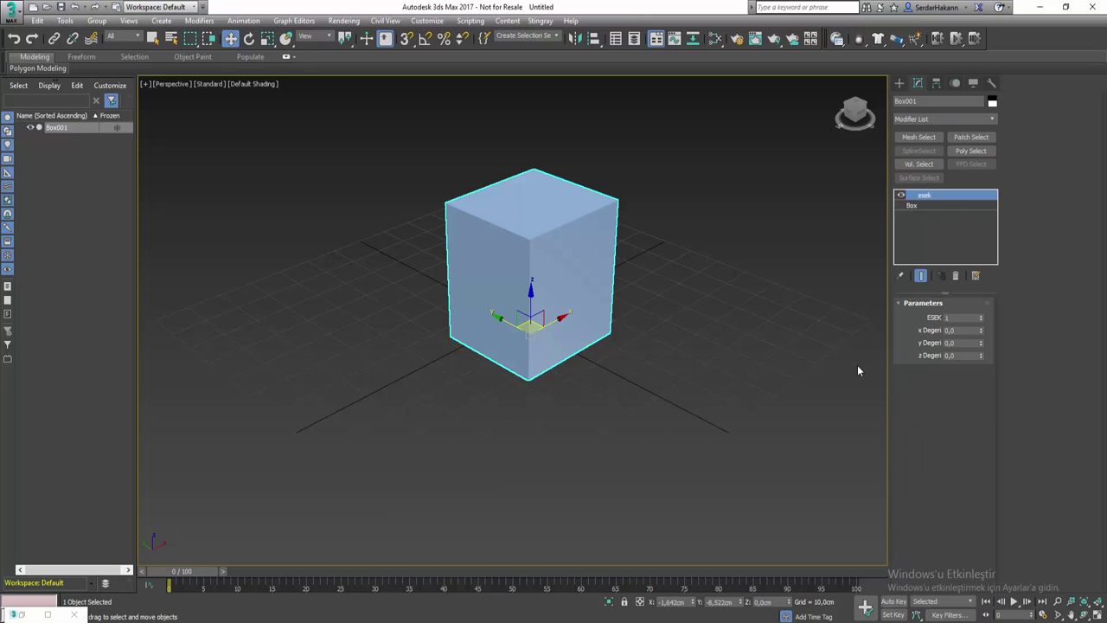
{"action": "middle_click_drag", "start_coordinate": [697, 236], "coordinate": [625, 261]}
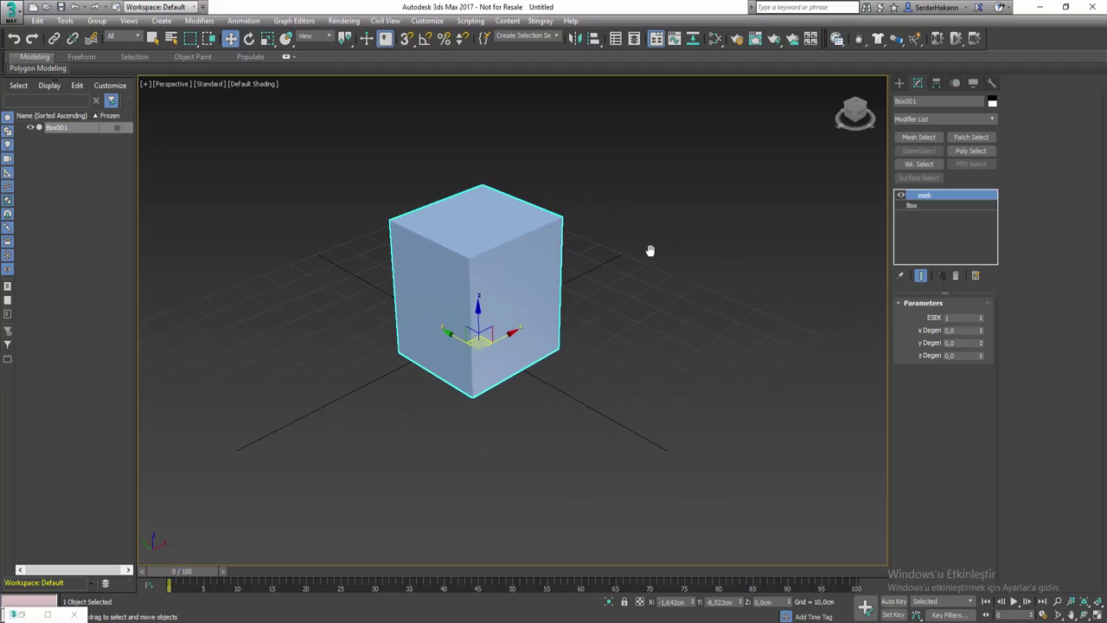
{"action": "left_click", "coordinate": [960, 319]}
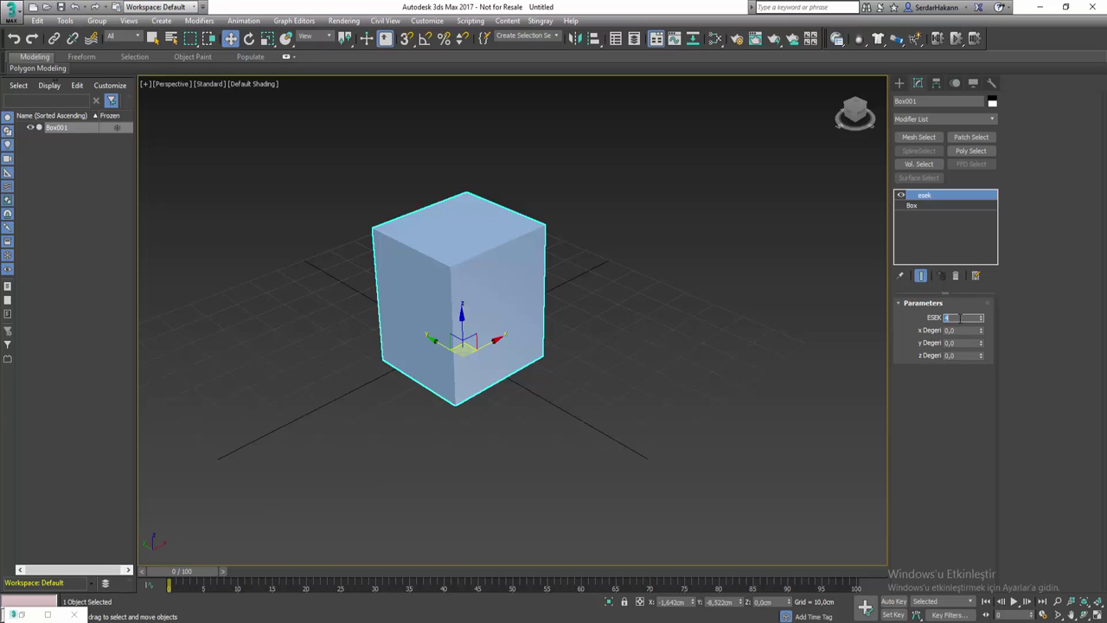
- Set the esek clone offsets to x 59.6, y 45.9 and z 51.9
{"action": "left_click_drag", "start_coordinate": [981, 331], "coordinate": [987, 130]}
{"action": "scroll", "coordinate": [762, 358], "scroll_direction": "down", "scroll_amount": 3}
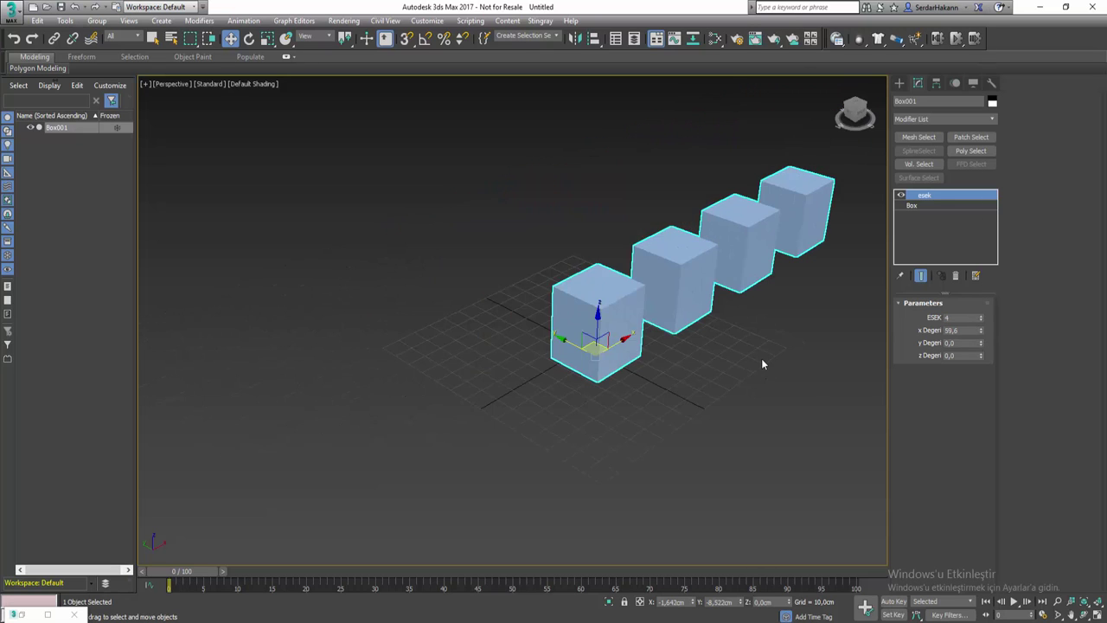
{"action": "mouse_move", "coordinate": [761, 363]}
{"action": "middle_mouse_down"}
{"action": "mouse_move", "coordinate": [690, 413]}
{"action": "mouse_move", "coordinate": [619, 437]}
{"action": "middle_mouse_up"}
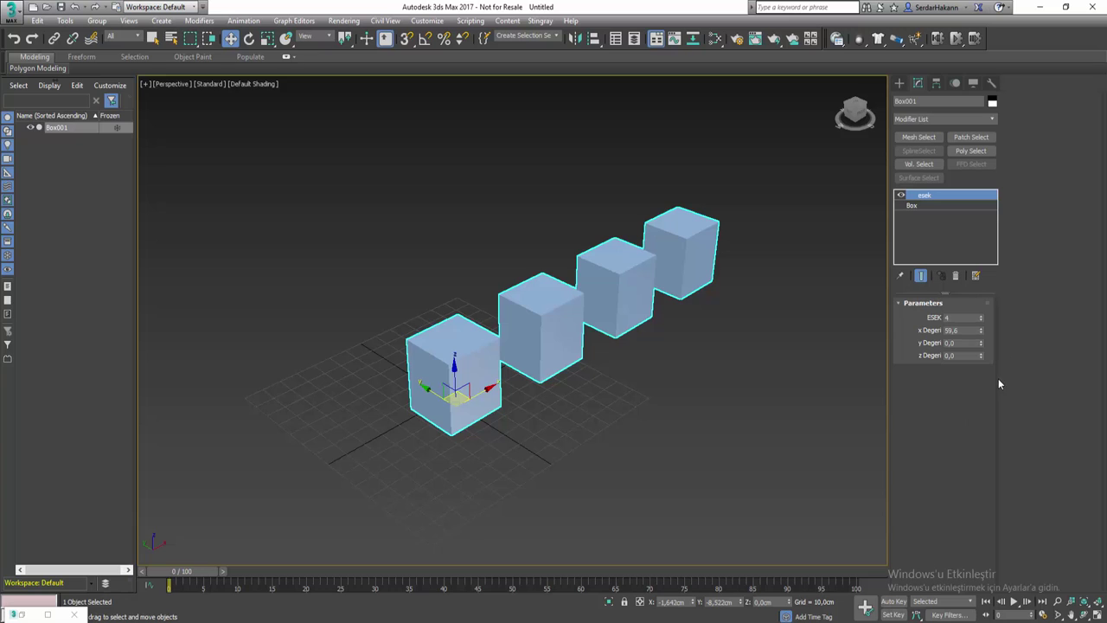
{"action": "left_click_drag", "start_coordinate": [981, 343], "coordinate": [1001, 102]}
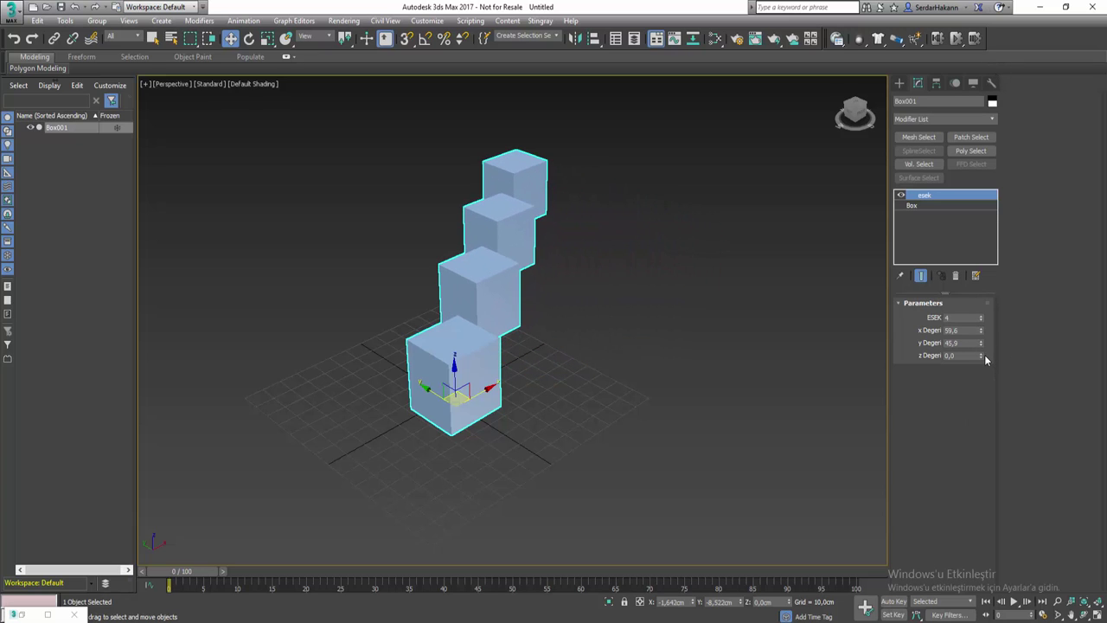
{"action": "left_click_drag", "start_coordinate": [981, 355], "coordinate": [1005, 44]}
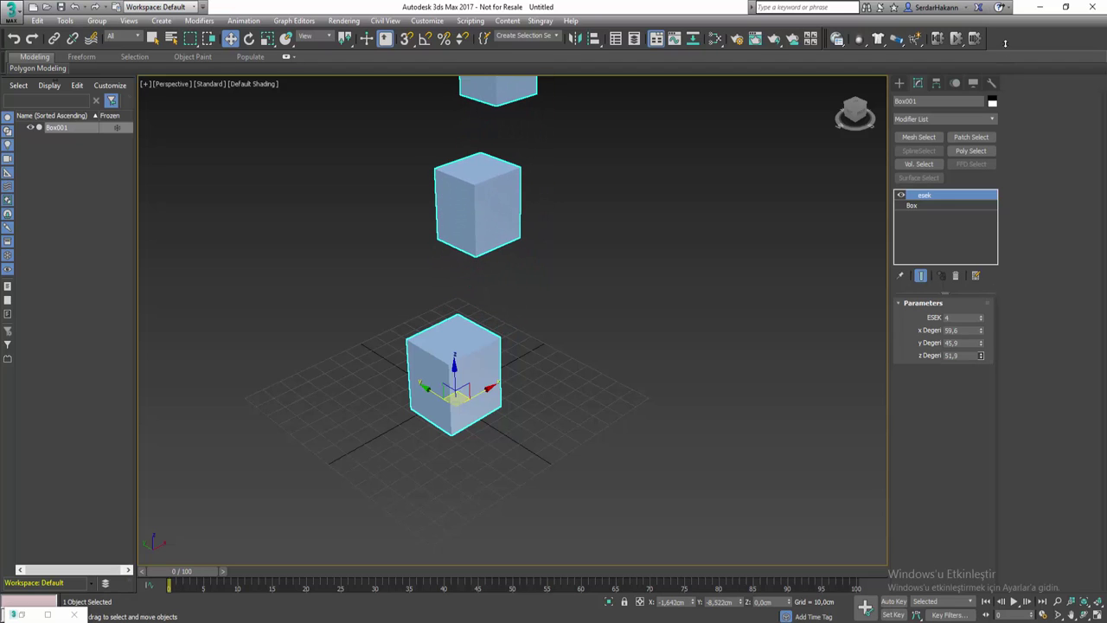
- Zoom and orbit the viewport to inspect the rising diagonal stack of four boxes
{"action": "scroll", "coordinate": [725, 192], "scroll_direction": "down", "scroll_amount": 5}
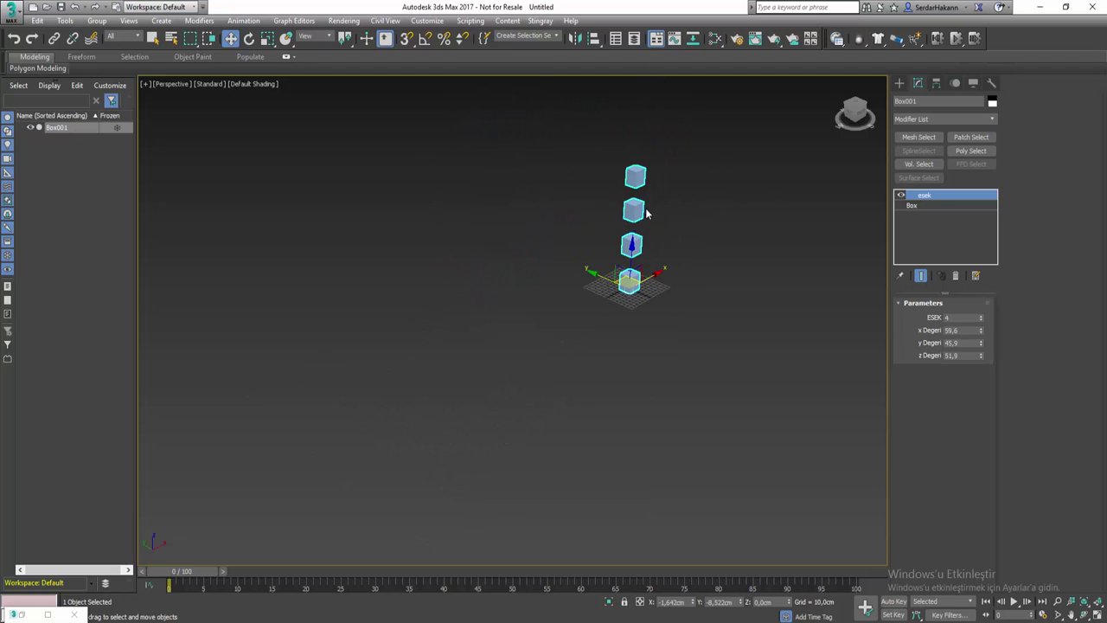
{"action": "mouse_move", "coordinate": [646, 213]}
{"action": "middle_mouse_down", "text": "alt"}
{"action": "mouse_move", "coordinate": [551, 187]}
{"action": "mouse_move", "coordinate": [462, 220]}
{"action": "mouse_move", "coordinate": [629, 224]}
{"action": "middle_mouse_up", "text": "alt"}
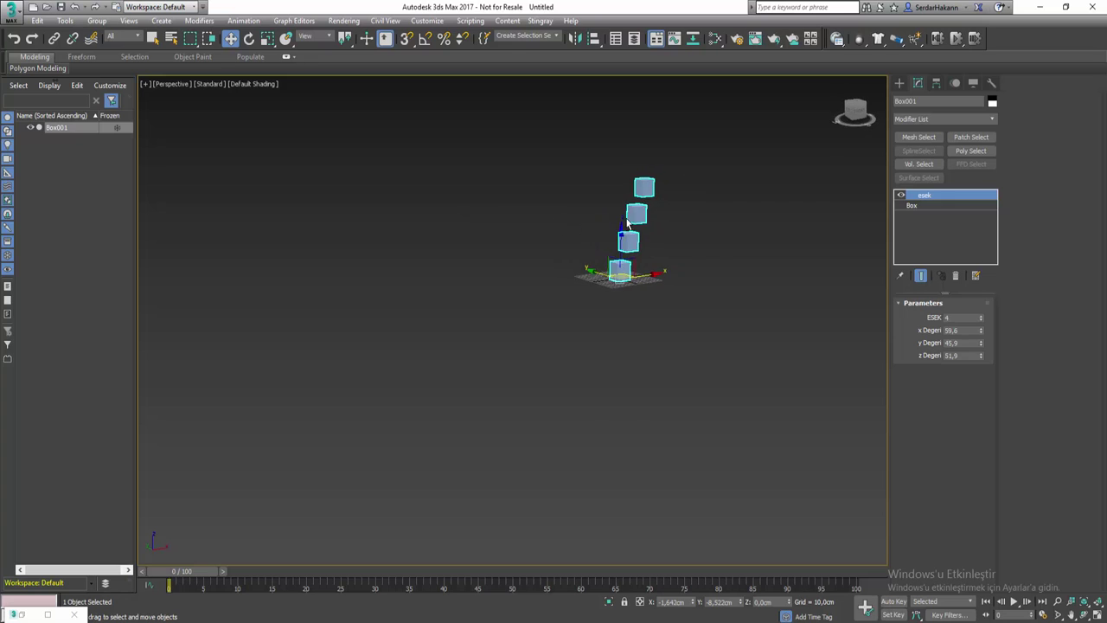
{"action": "scroll", "coordinate": [629, 224], "scroll_direction": "up", "scroll_amount": 2}
{"action": "scroll", "coordinate": [617, 265], "scroll_direction": "up", "scroll_amount": 2}
{"action": "scroll", "coordinate": [606, 312], "scroll_direction": "up", "scroll_amount": 2}
{"action": "scroll", "coordinate": [601, 326], "scroll_direction": "up", "scroll_amount": 3}
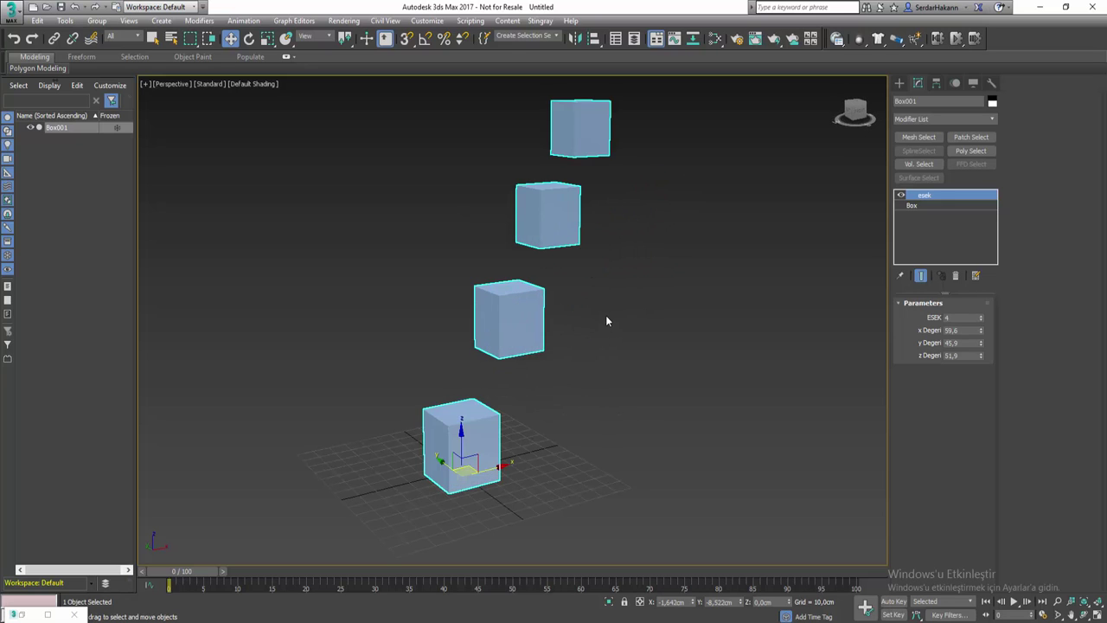